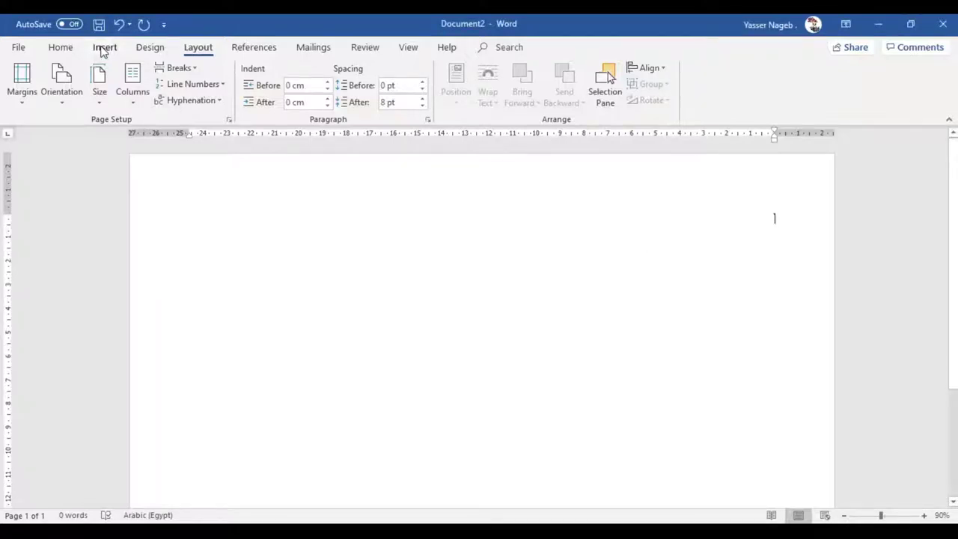
# Step: Open the Shapes gallery from the Insert tab
pyautogui.click(105, 50)
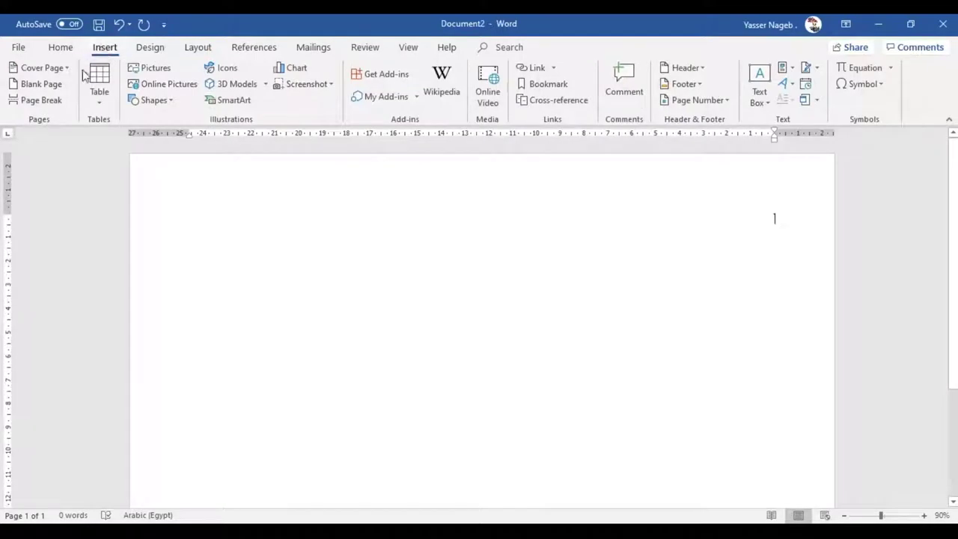
pyautogui.click(168, 101)
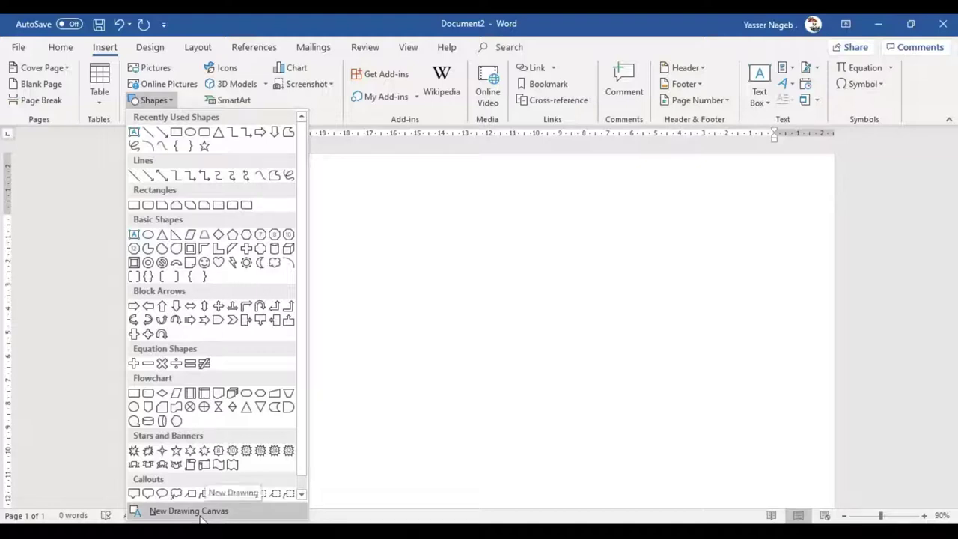
# Step: Draw a large blue rounded rectangle, 7.8 by 16.81 cm, and try rotating it
pyautogui.click(202, 135)
pyautogui.moveTo(662, 287); pyautogui.dragTo(260, 456)
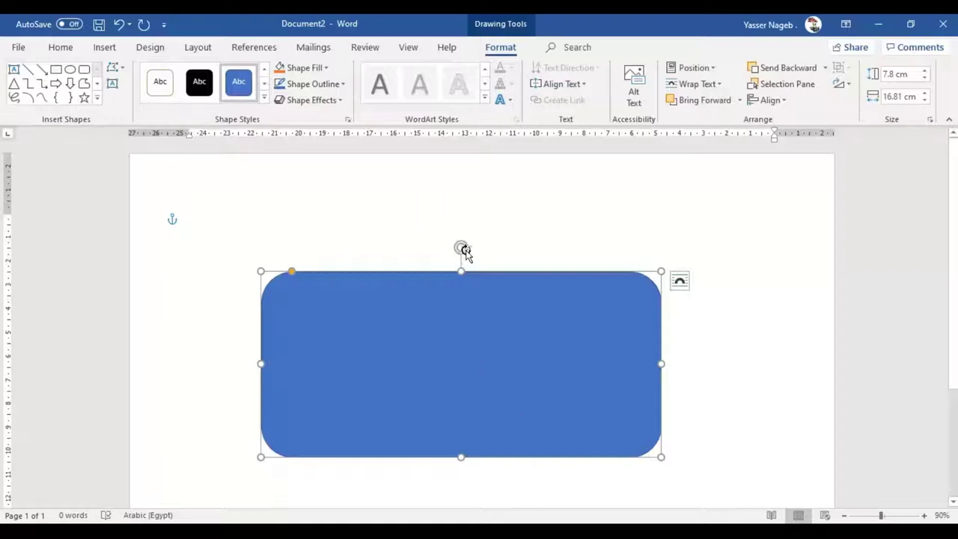
pyautogui.moveTo(461, 244)
pyautogui.mouseDown()
pyautogui.moveTo(506, 365)
pyautogui.moveTo(455, 248)
pyautogui.moveTo(465, 263)
pyautogui.mouseUp()
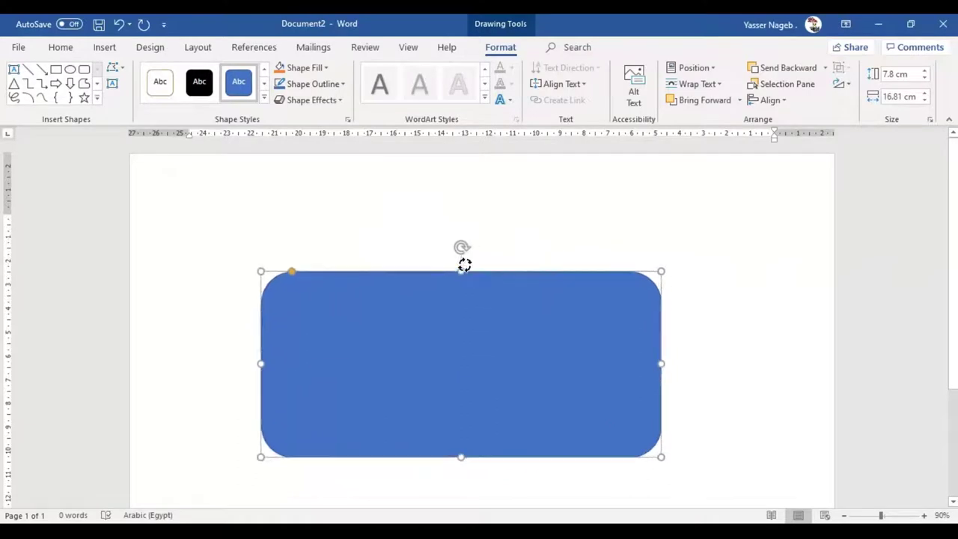
pyautogui.click(847, 85)
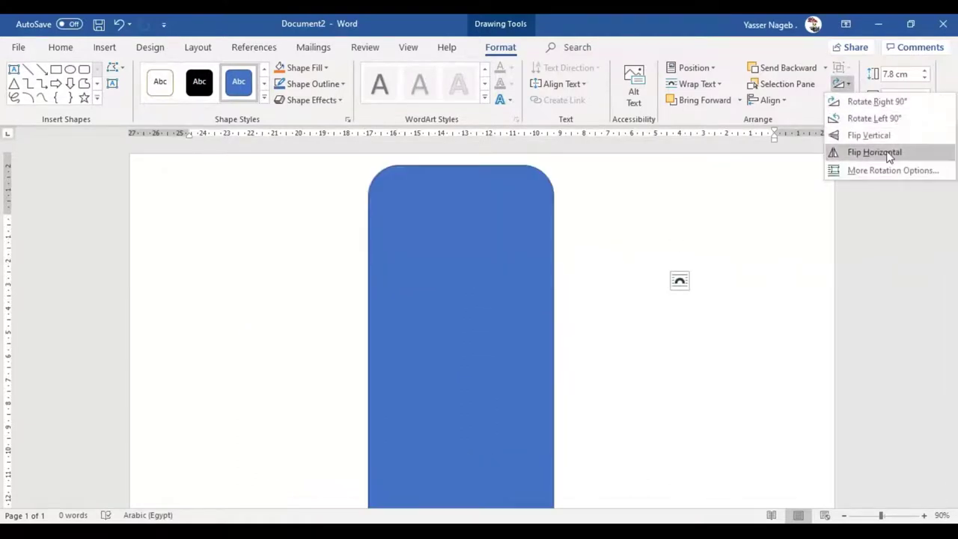
pyautogui.click(882, 170)
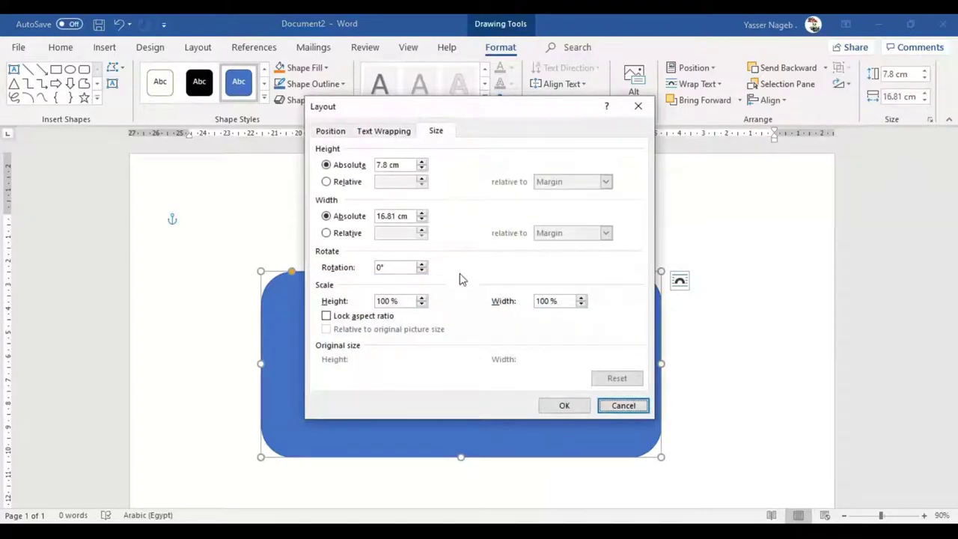
pyautogui.click(638, 106)
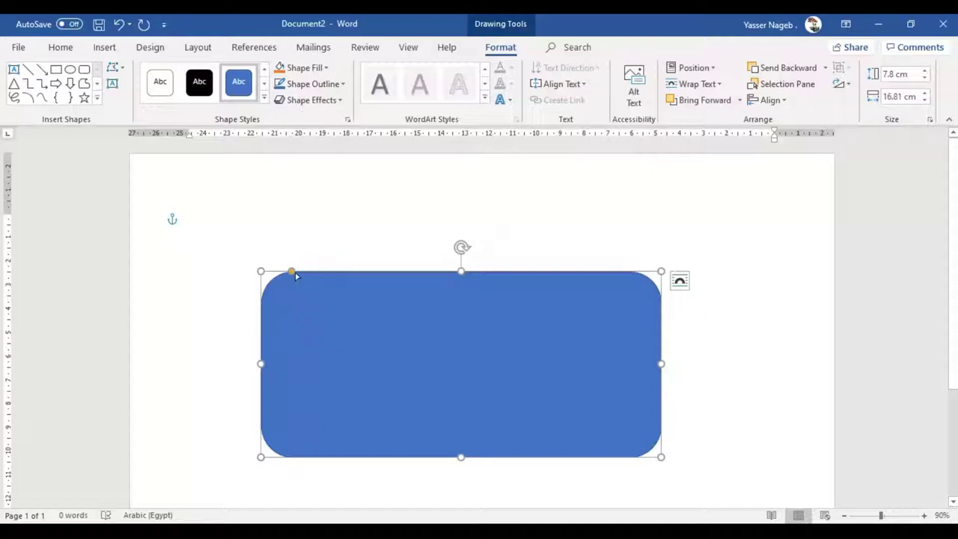
# Step: Adjust the corner handle so the rectangle has only gently rounded corners
pyautogui.moveTo(293, 275)
pyautogui.mouseDown()
pyautogui.moveTo(309, 289)
pyautogui.moveTo(283, 285)
pyautogui.moveTo(376, 292)
pyautogui.mouseUp()
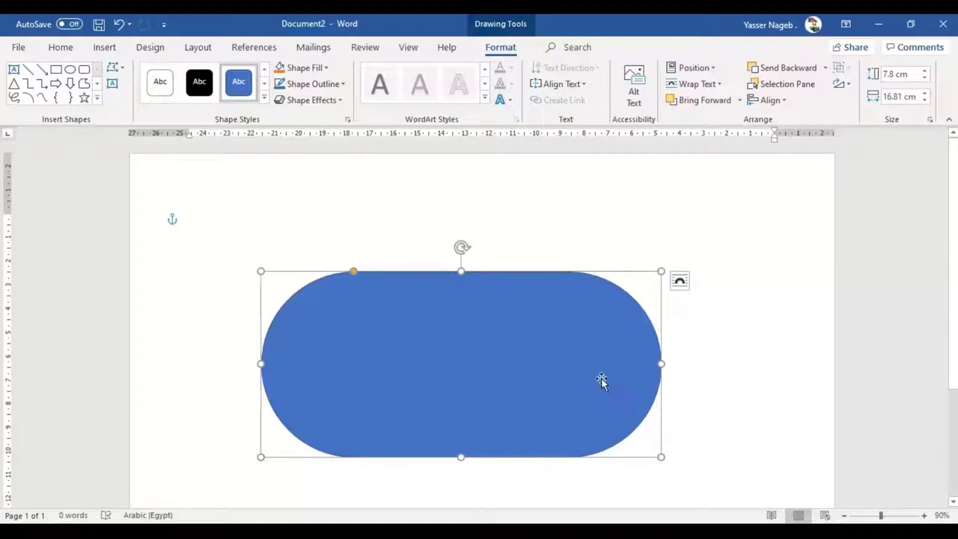
pyautogui.moveTo(354, 274); pyautogui.dragTo(284, 279)
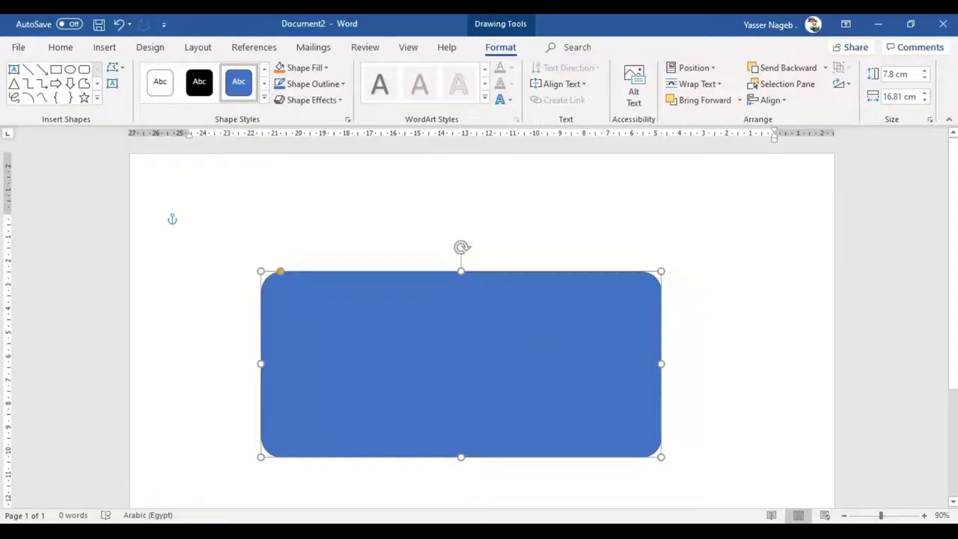
# Step: Type 'اللغة العربية' in the shape, enlarge it twice, and make it right-to-left
pyautogui.press('Return')
pyautogui.write('اللغ')
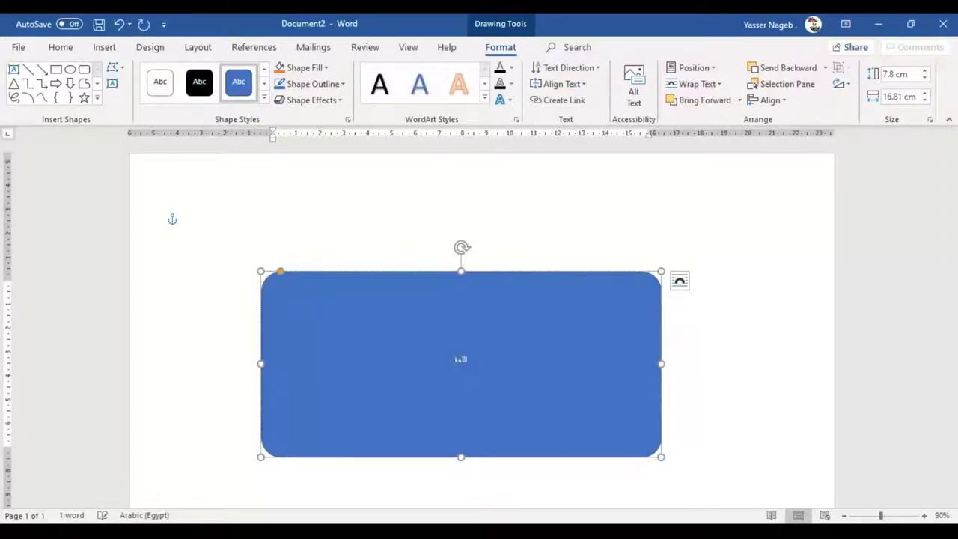
pyautogui.write('ة العربية')
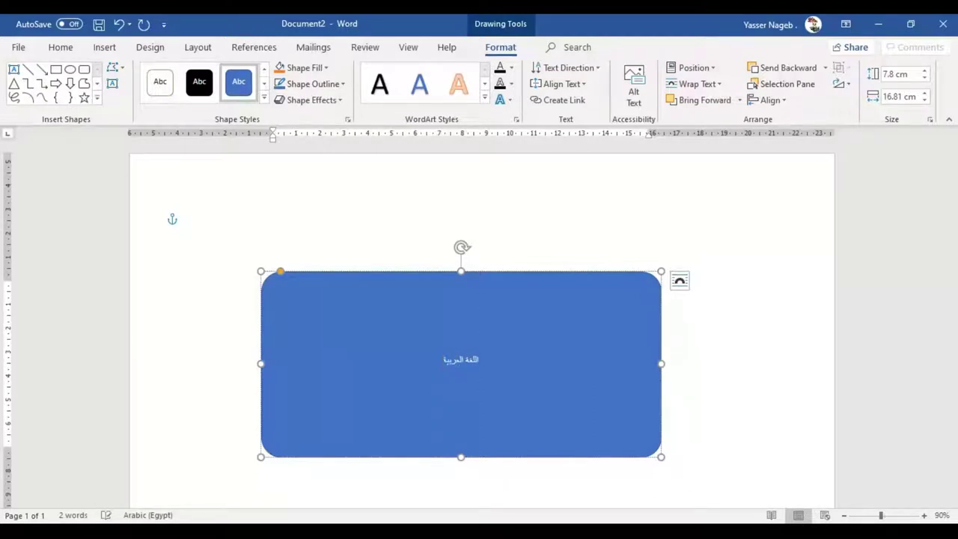
pyautogui.moveTo(464, 355); pyautogui.dragTo(464, 448)
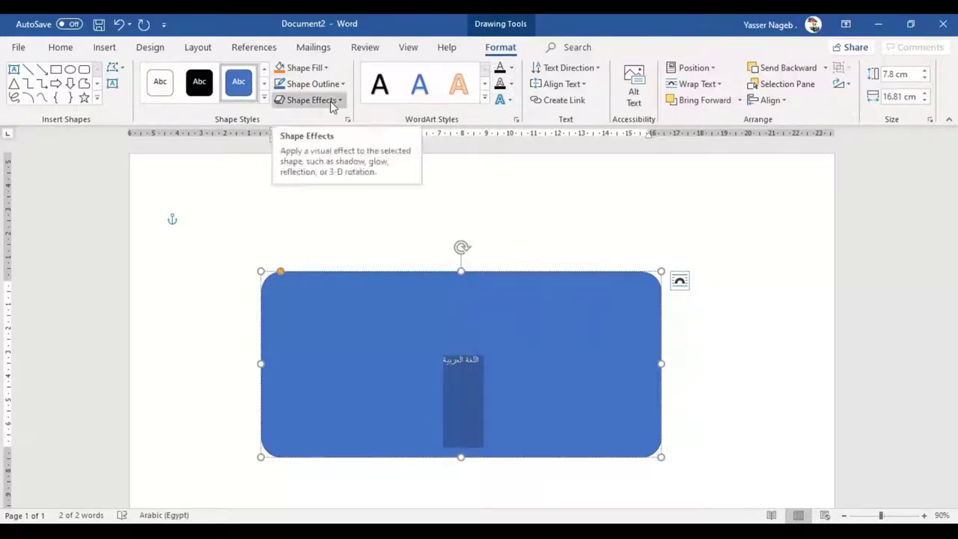
pyautogui.hotkey('ctrl', ']')
pyautogui.hotkey('ctrl', ']')
pyautogui.hotkey('ctrl', ']')
pyautogui.hotkey('ctrl', ']')
pyautogui.hotkey('ctrl', ']')
pyautogui.hotkey('ctrl', ']')
pyautogui.hotkey('ctrl', ']')
pyautogui.hotkey('ctrl', ']')
pyautogui.hotkey('ctrl', ']')
pyautogui.hotkey('ctrl', ']')
pyautogui.hotkey('ctrl', ']')
pyautogui.hotkey('ctrl', ']')
pyautogui.hotkey('ctrl', ']')
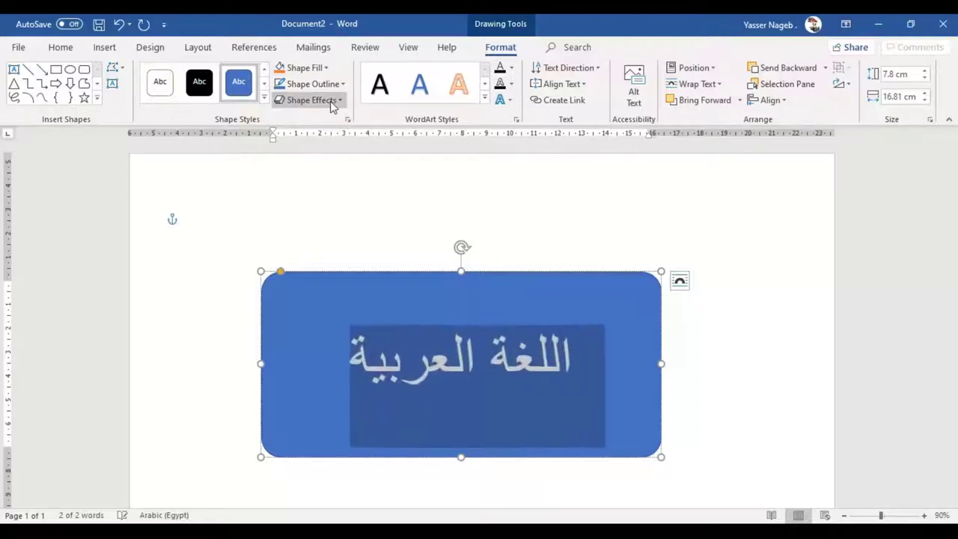
pyautogui.hotkey('ctrl', ']')
pyautogui.hotkey('ctrl', ']')
pyautogui.hotkey('ctrl', ']')
pyautogui.hotkey('ctrl', ']')
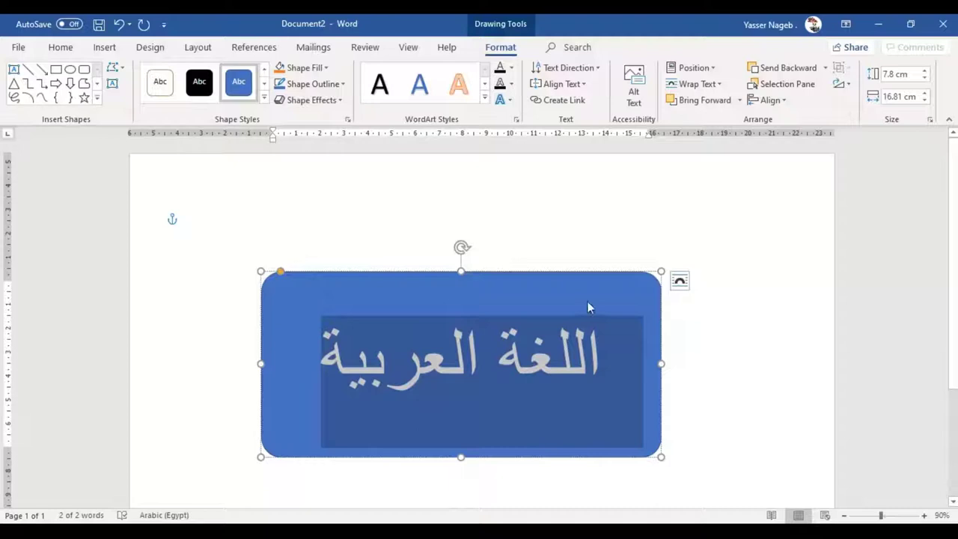
pyautogui.press('ctrl+Shift_R')
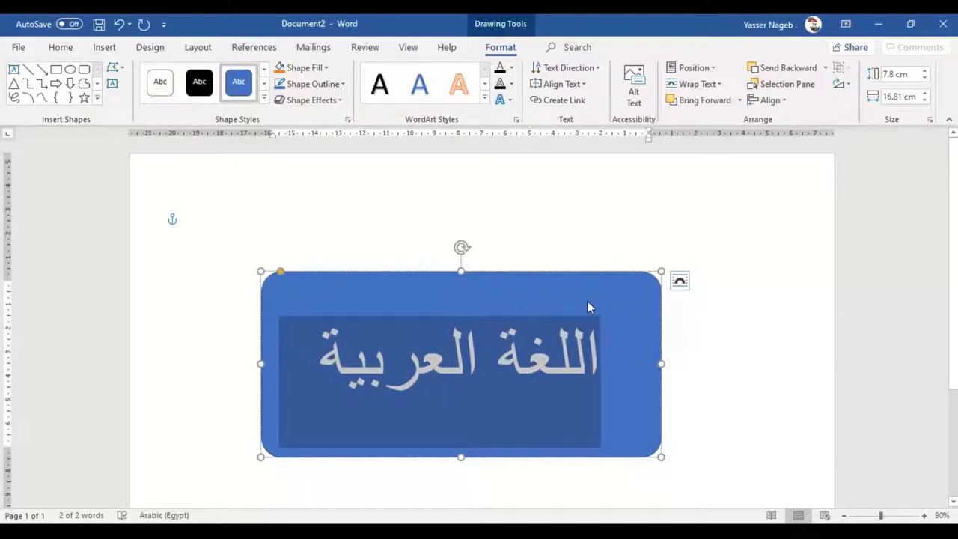
# Step: Cut the Arabic text out of the shape
pyautogui.click(62, 50)
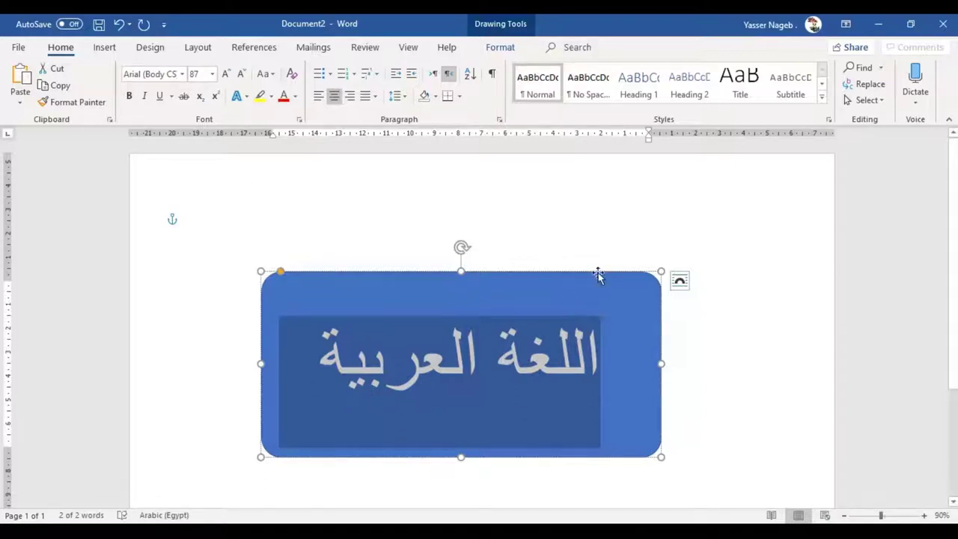
pyautogui.rightClick(581, 334)
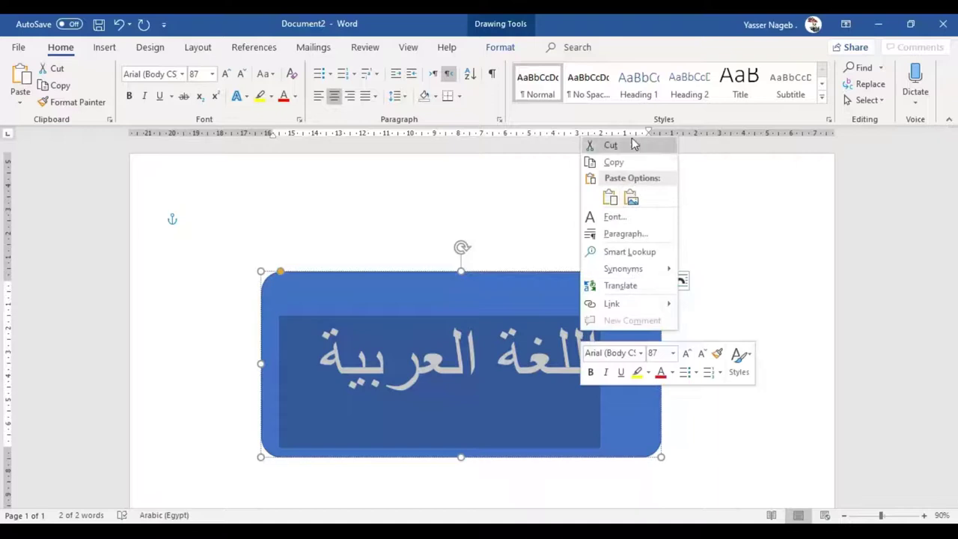
pyautogui.click(632, 145)
pyautogui.click(779, 365)
# Step: Paste the Arabic text back into the shape via Edit Text, centred in white 87-point Calibri
pyautogui.click(454, 343)
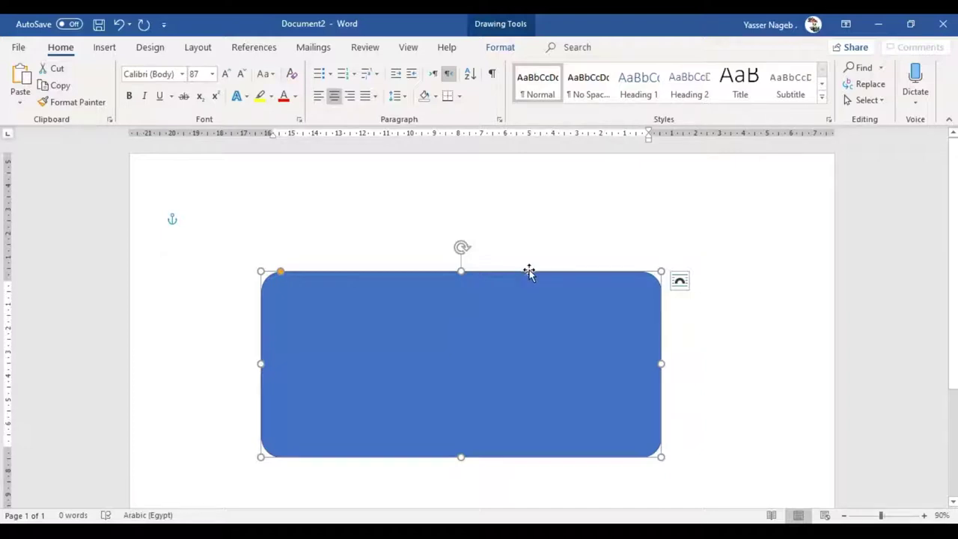
pyautogui.rightClick(530, 274)
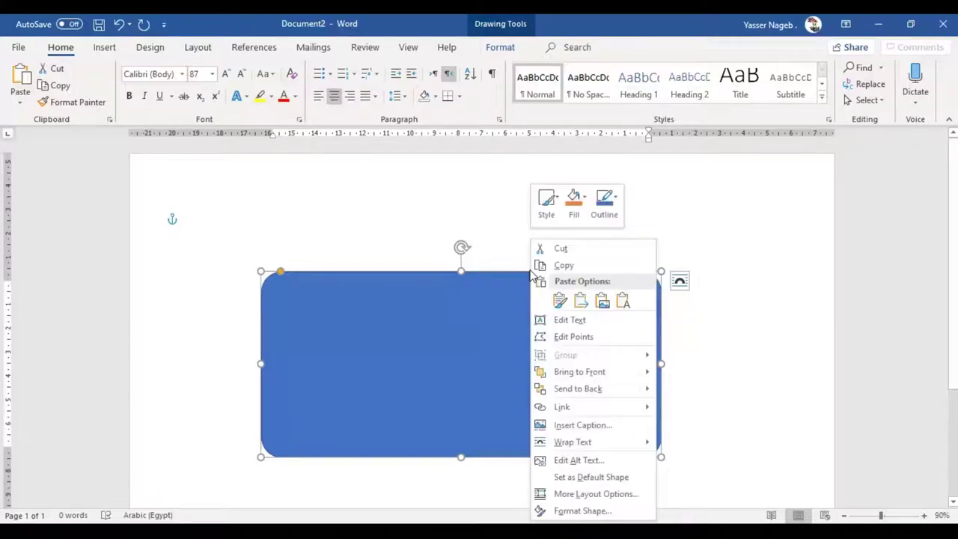
pyautogui.click(591, 328)
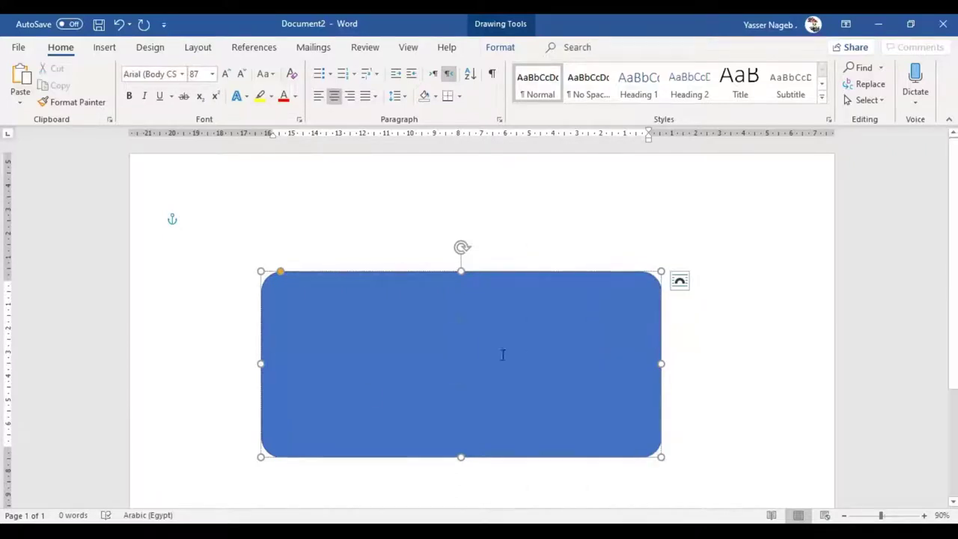
pyautogui.hotkey('ctrl', 'v')
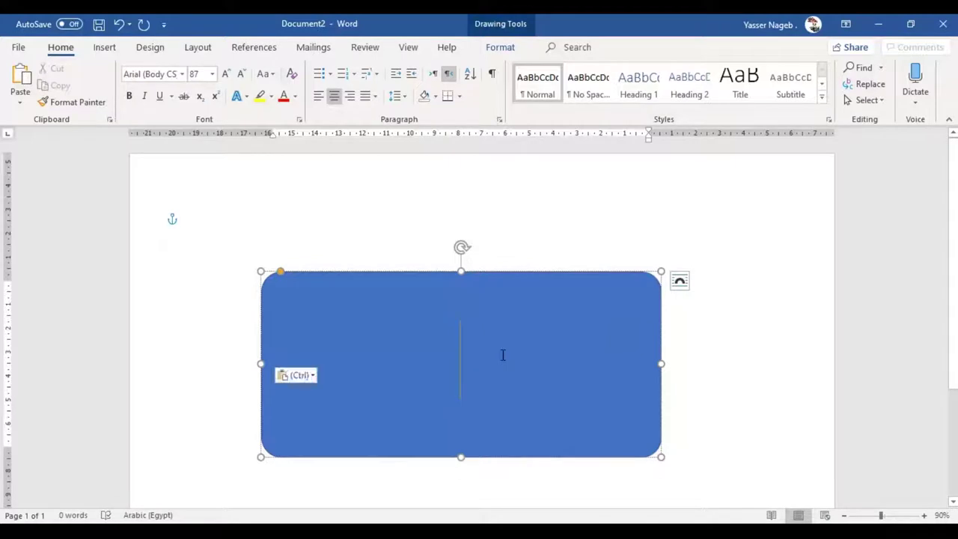
pyautogui.press('BackSpace')
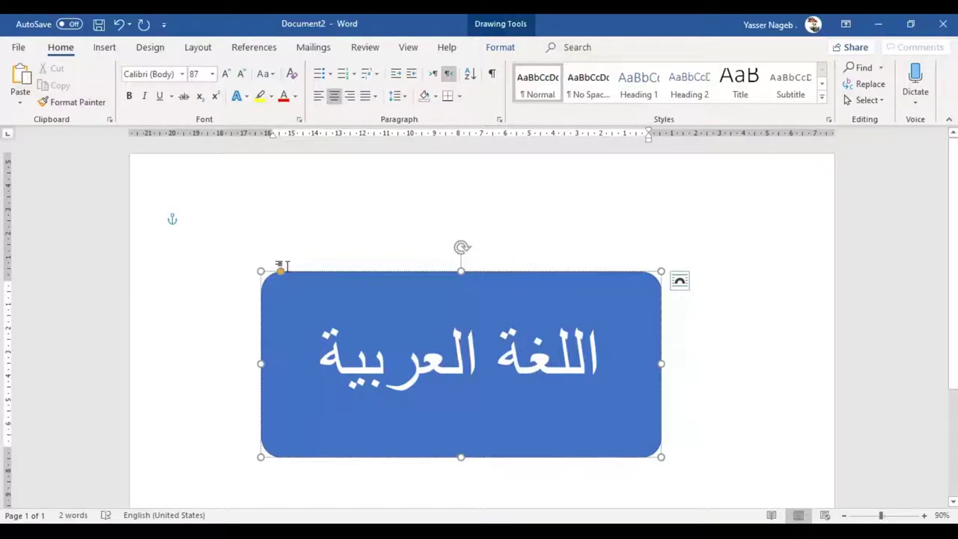
# Step: Make the corners pill-shaped and resize the Arabic text to 110 pt with Grow/Shrink Font
pyautogui.moveTo(281, 273); pyautogui.dragTo(400, 309)
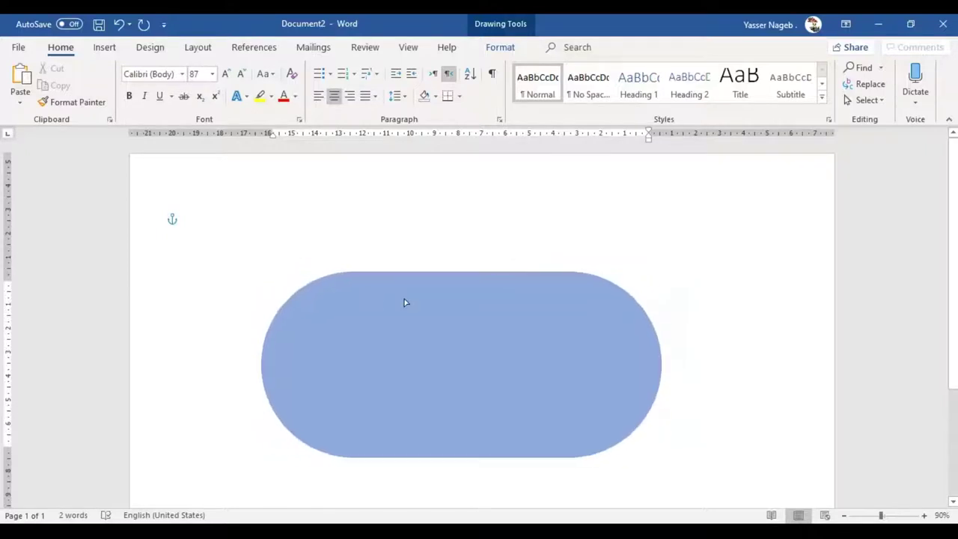
pyautogui.tripleClick(424, 373)
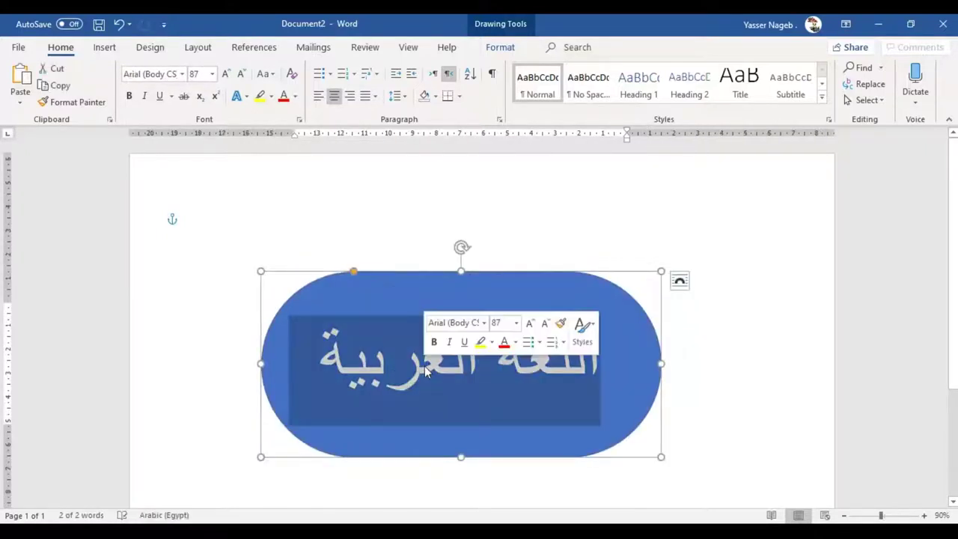
pyautogui.click(240, 75)
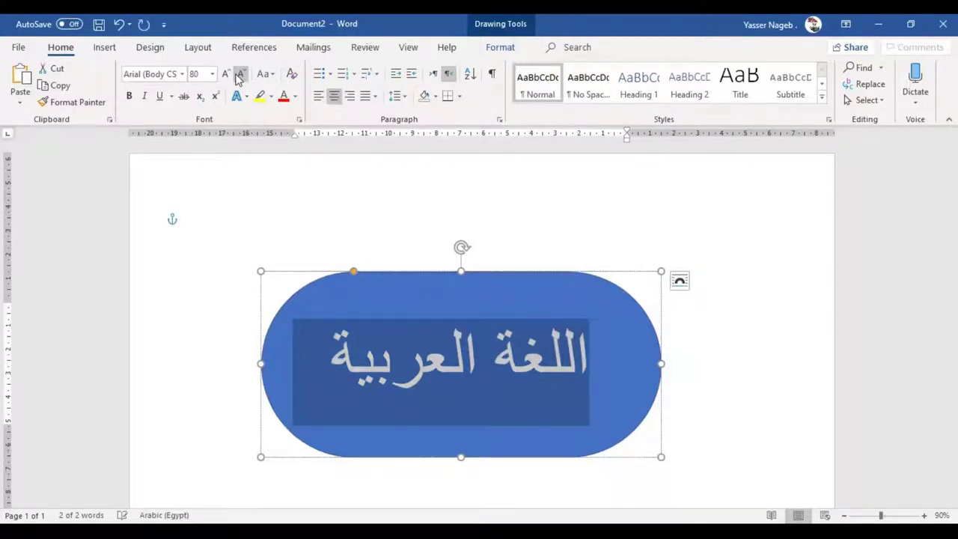
pyautogui.click(240, 75)
pyautogui.click(227, 74)
pyautogui.click(226, 74)
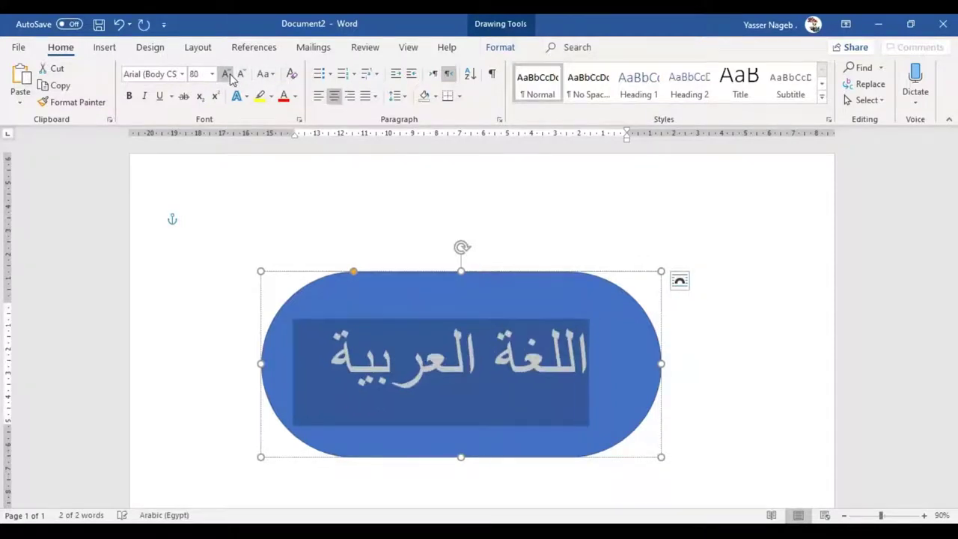
pyautogui.click(227, 74)
pyautogui.click(227, 74)
pyautogui.click(227, 74)
pyautogui.click(227, 75)
pyautogui.click(227, 74)
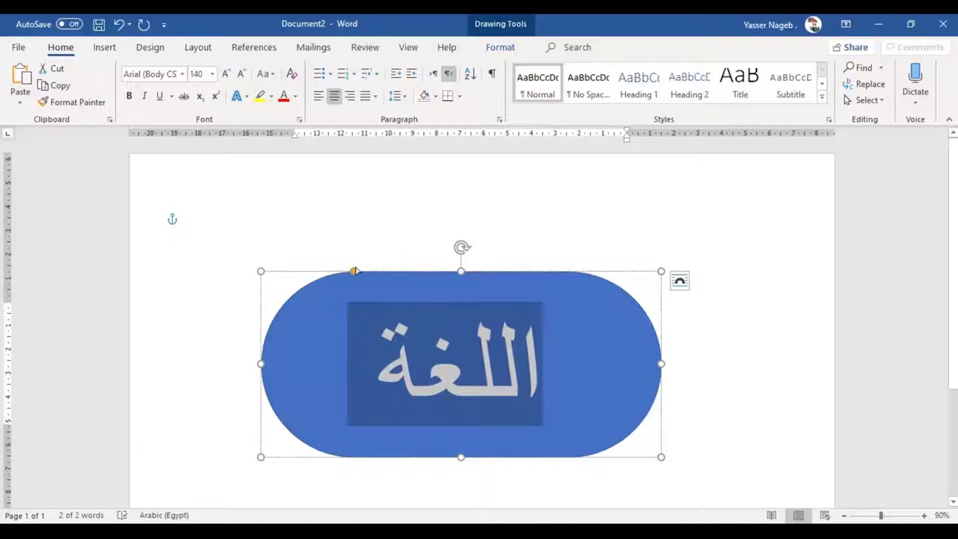
pyautogui.click(242, 75)
pyautogui.click(242, 75)
pyautogui.click(242, 75)
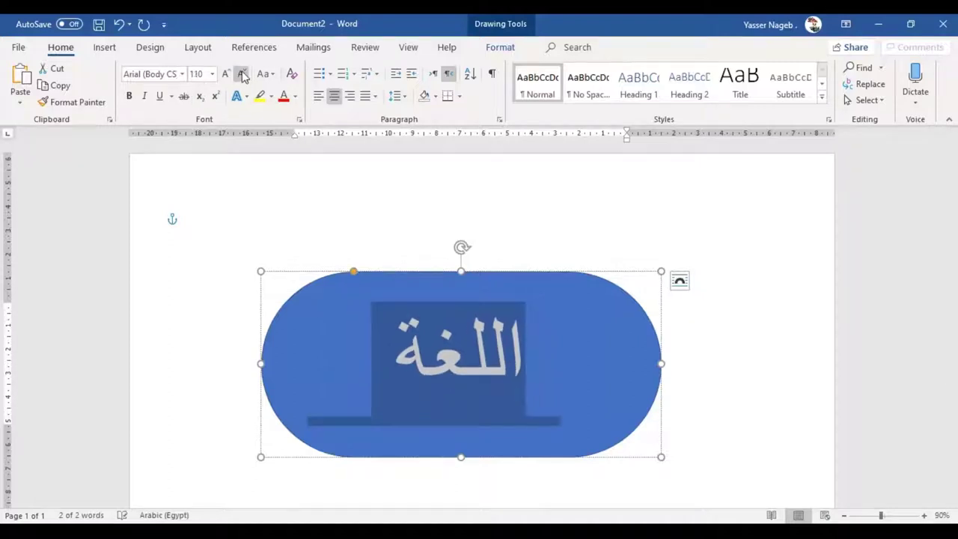
pyautogui.click(242, 75)
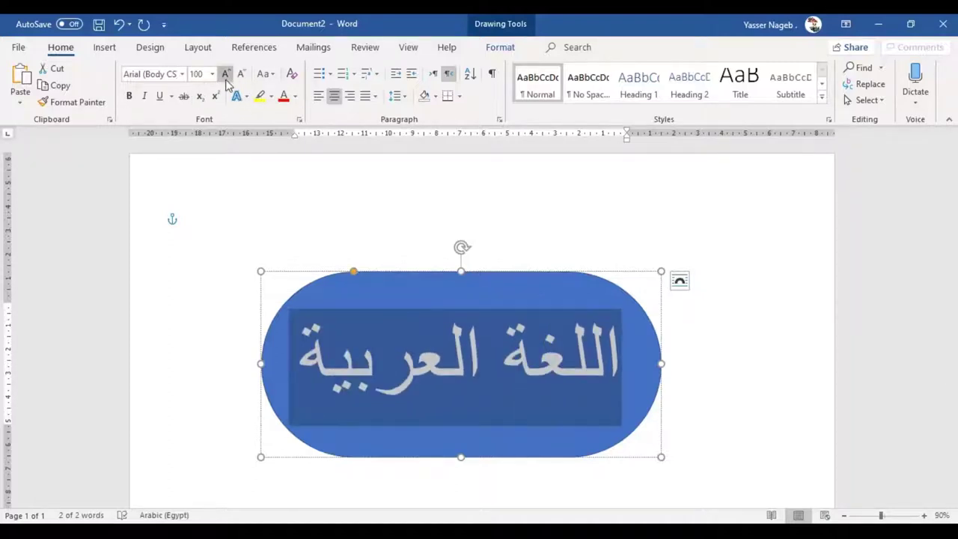
pyautogui.click(226, 73)
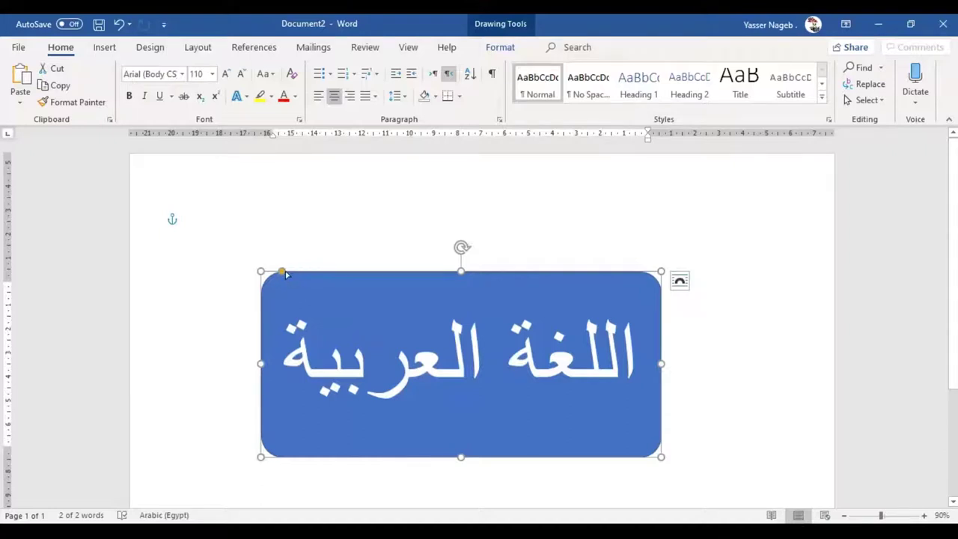
# Step: Reset the corner handle to give the rectangle slightly rounded corners
pyautogui.moveTo(283, 274); pyautogui.dragTo(355, 274)
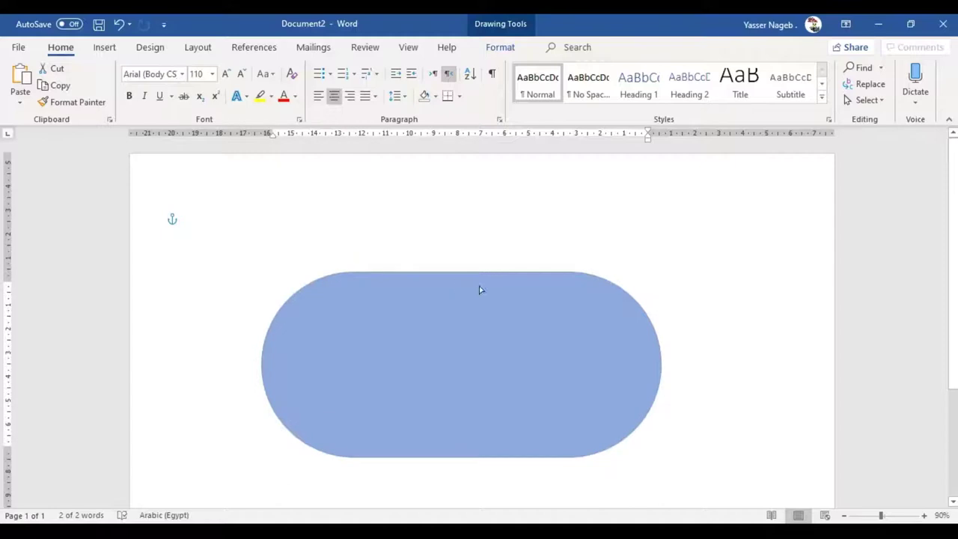
pyautogui.moveTo(355, 273); pyautogui.dragTo(36, 294)
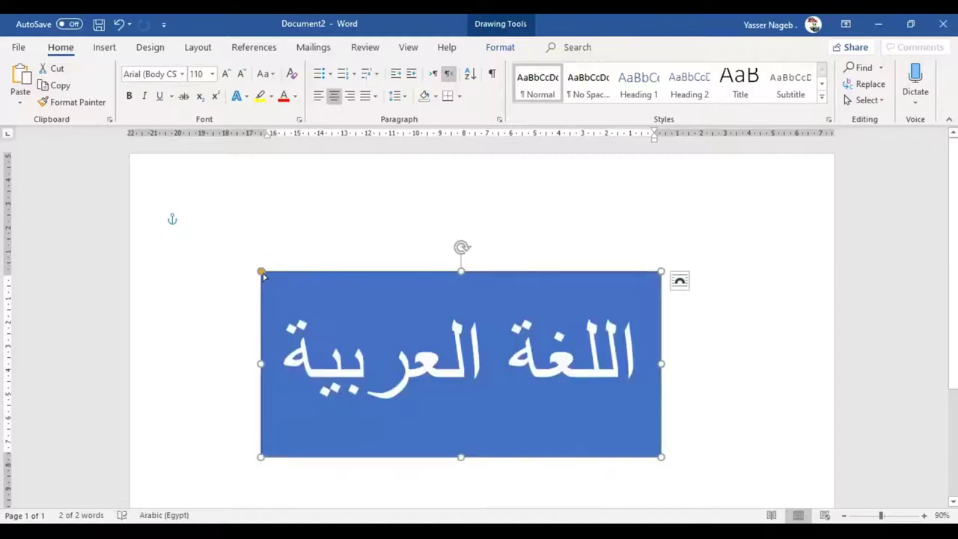
pyautogui.moveTo(262, 273); pyautogui.dragTo(306, 273)
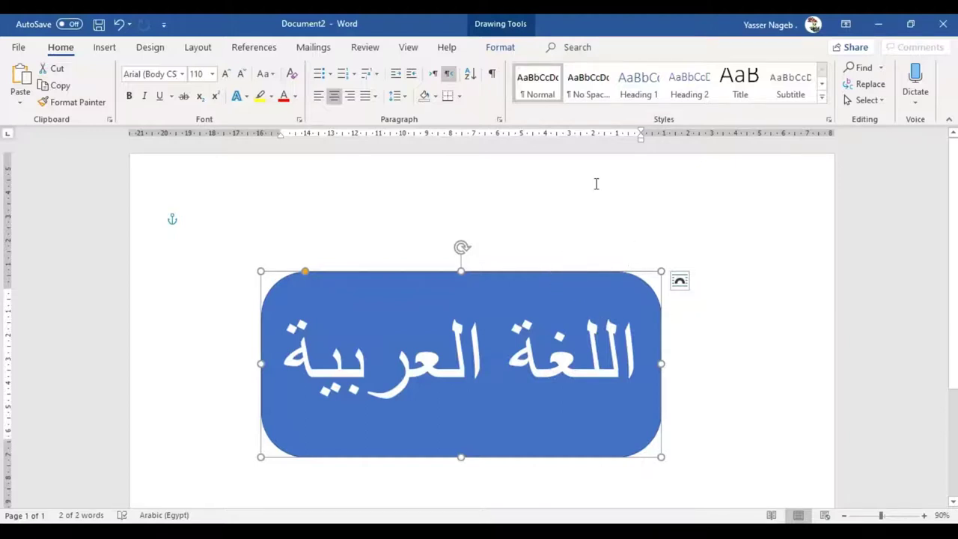
# Step: Apply the orange shape style to the rectangle
pyautogui.click(488, 51)
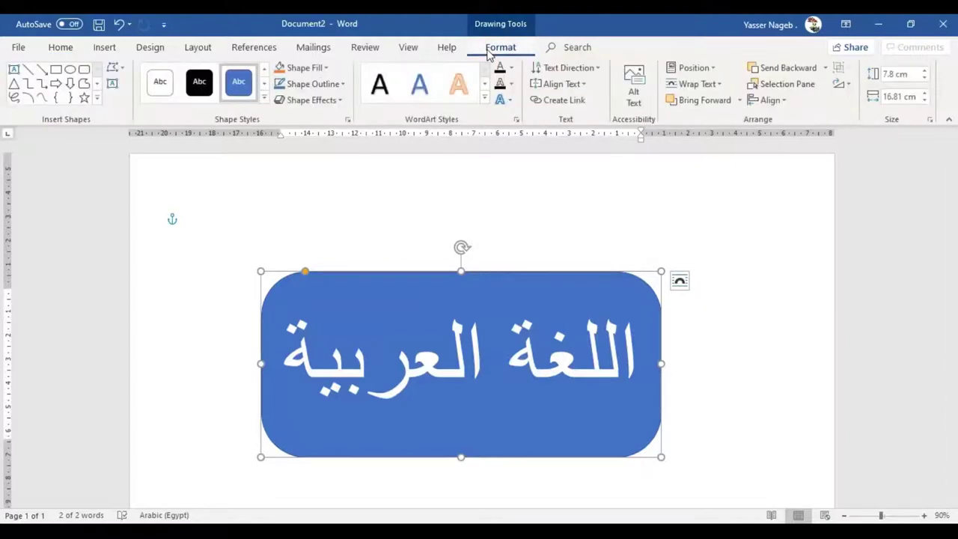
pyautogui.click(262, 105)
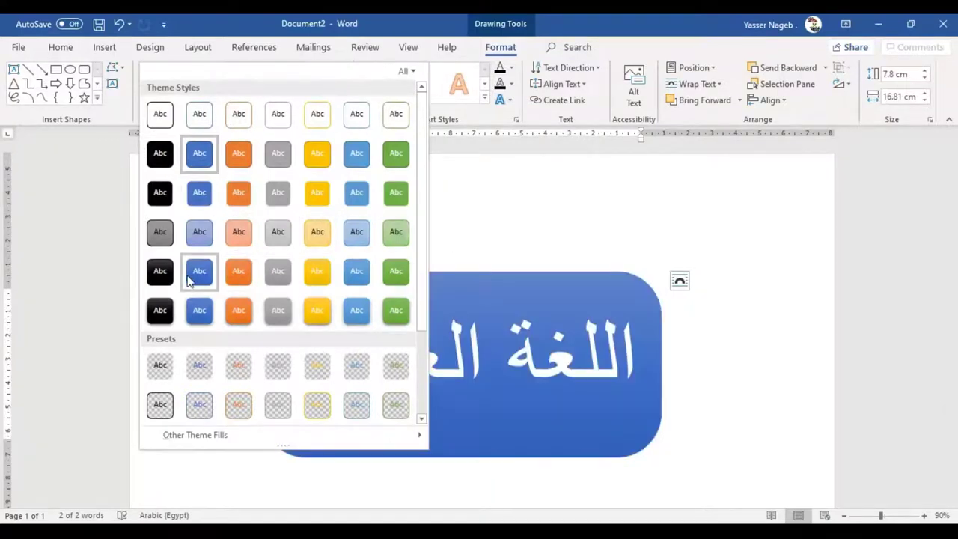
pyautogui.click(247, 279)
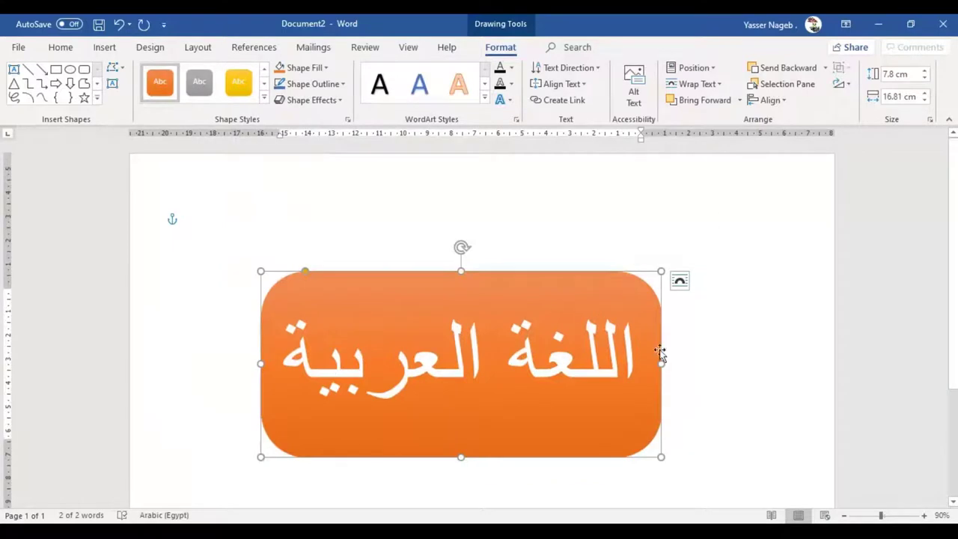
# Step: Set the shape to No fill in Format Shape, leaving its thin orange outline, and select the text
pyautogui.rightClick(596, 278)
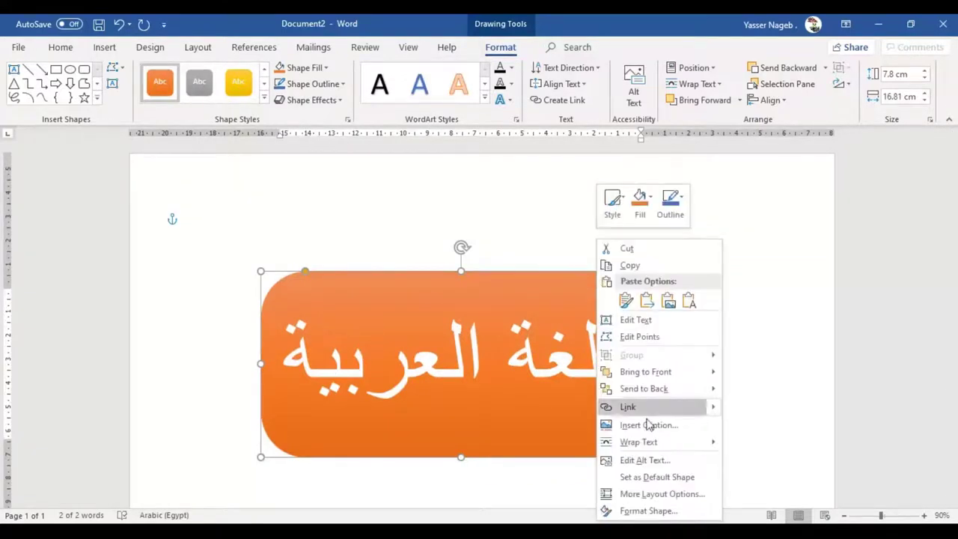
pyautogui.click(648, 512)
pyautogui.scroll(-3, 647, 483)
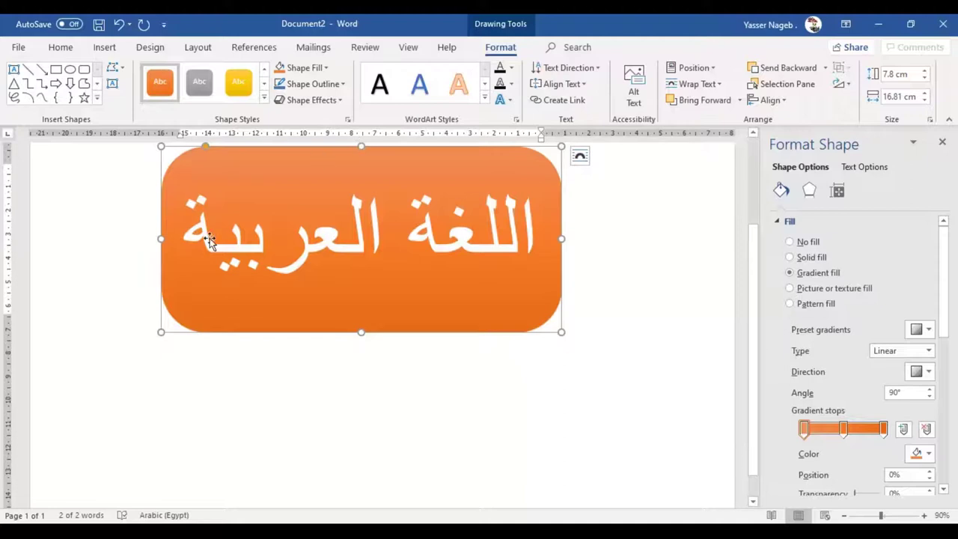
pyautogui.click(790, 243)
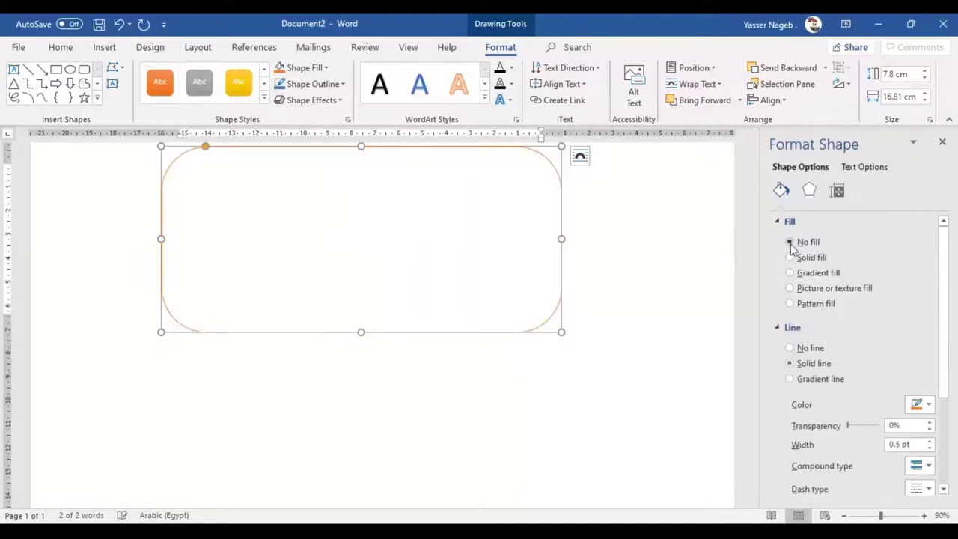
pyautogui.tripleClick(457, 236)
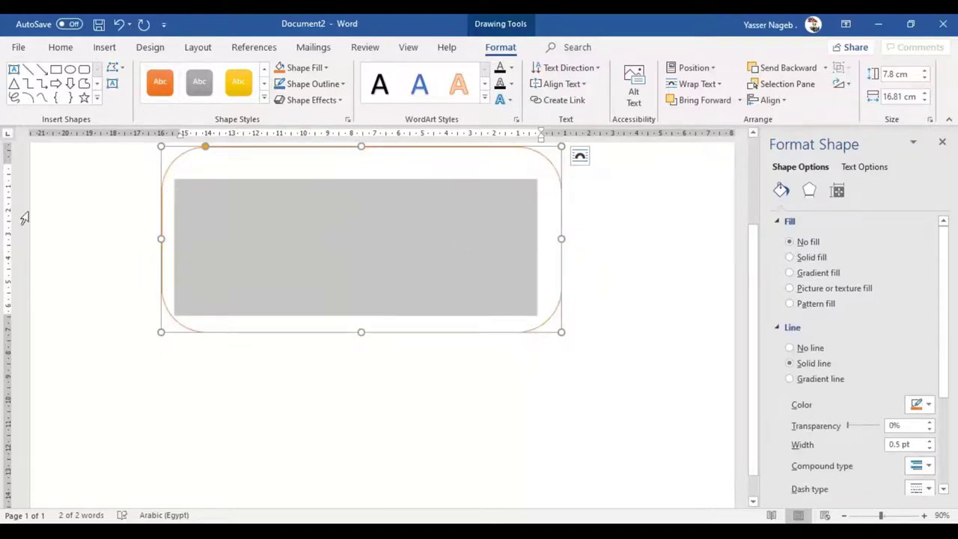
pyautogui.click(59, 50)
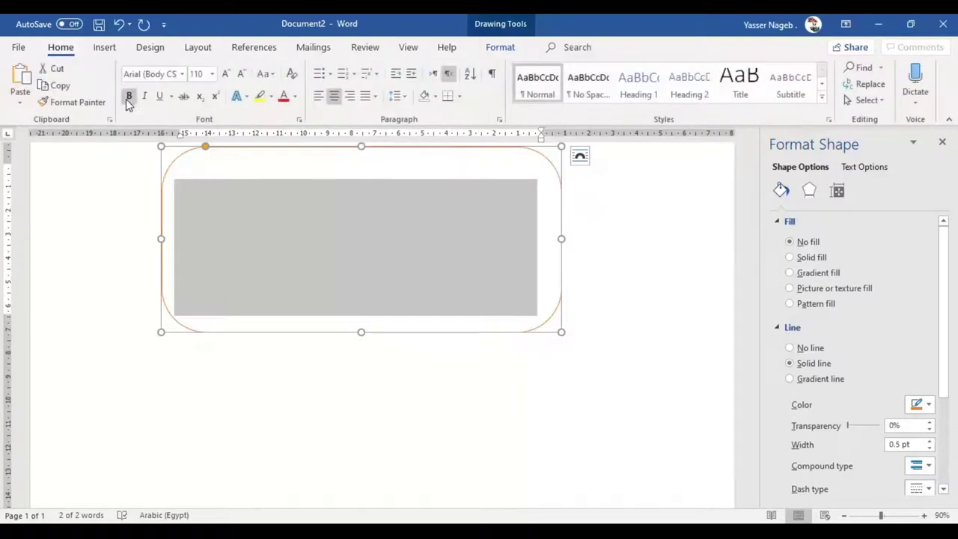
# Step: Make the Arabic text black
pyautogui.click(296, 97)
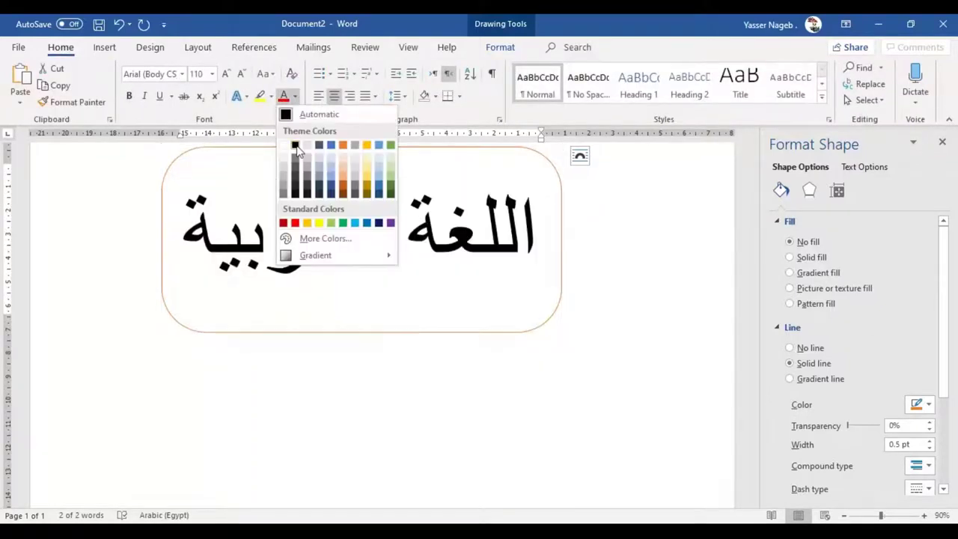
pyautogui.click(299, 147)
pyautogui.press('Escape')
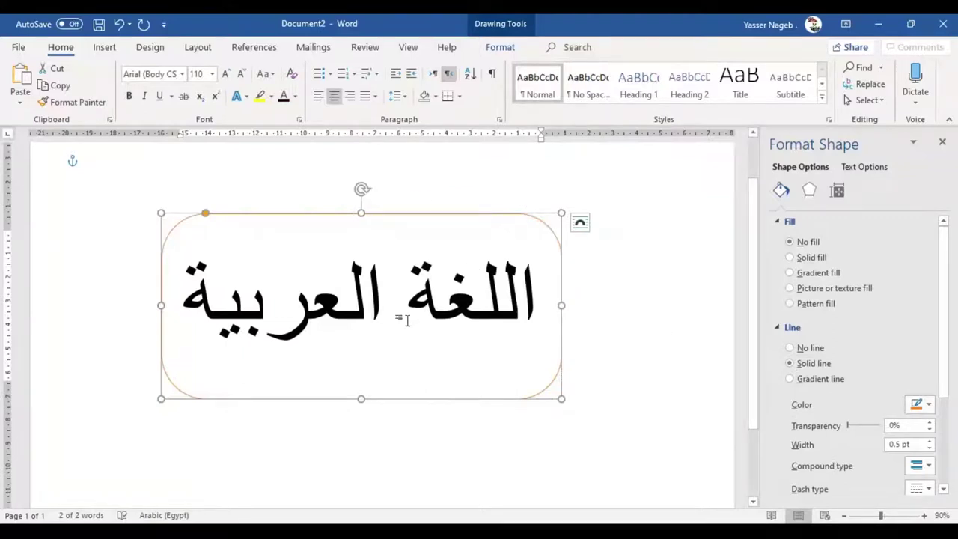
# Step: Give the shape a solid light-blue fill
pyautogui.click(811, 258)
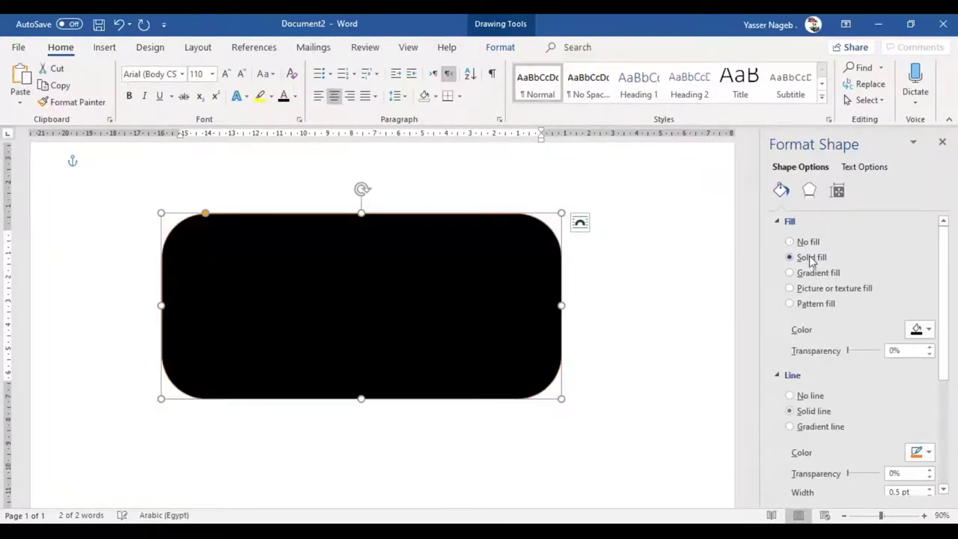
pyautogui.click(921, 330)
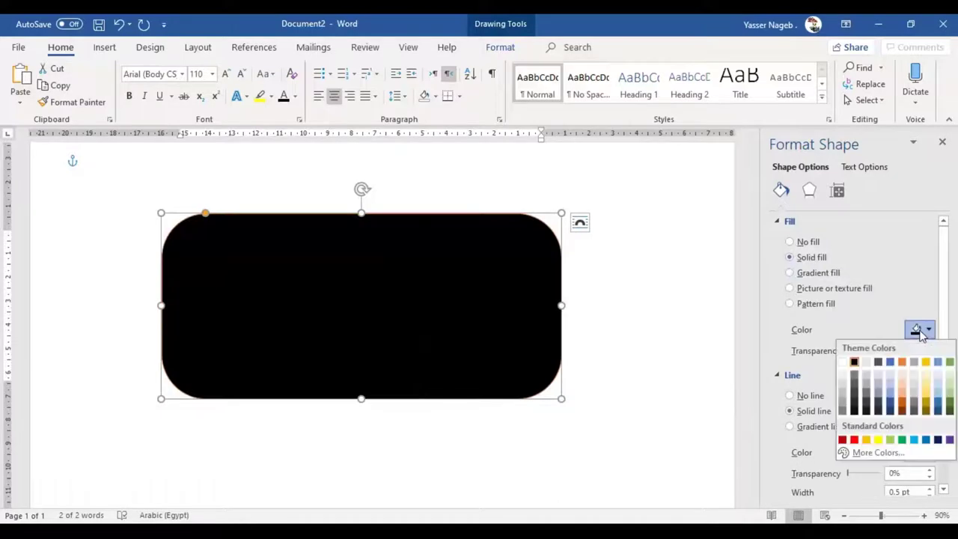
pyautogui.click(940, 391)
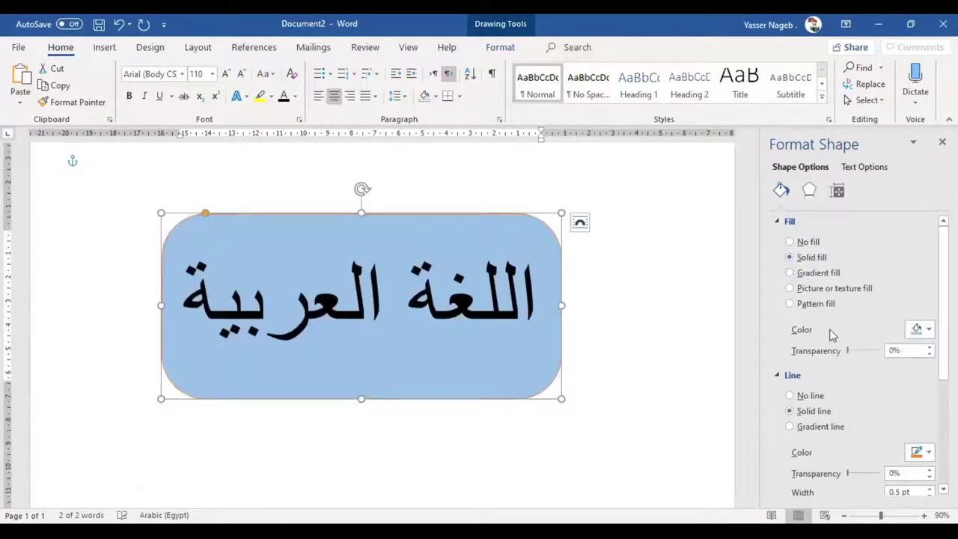
# Step: Try a radial gradient with a black first stop and an 84% stop, then switch to the papyrus texture fill
pyautogui.click(808, 277)
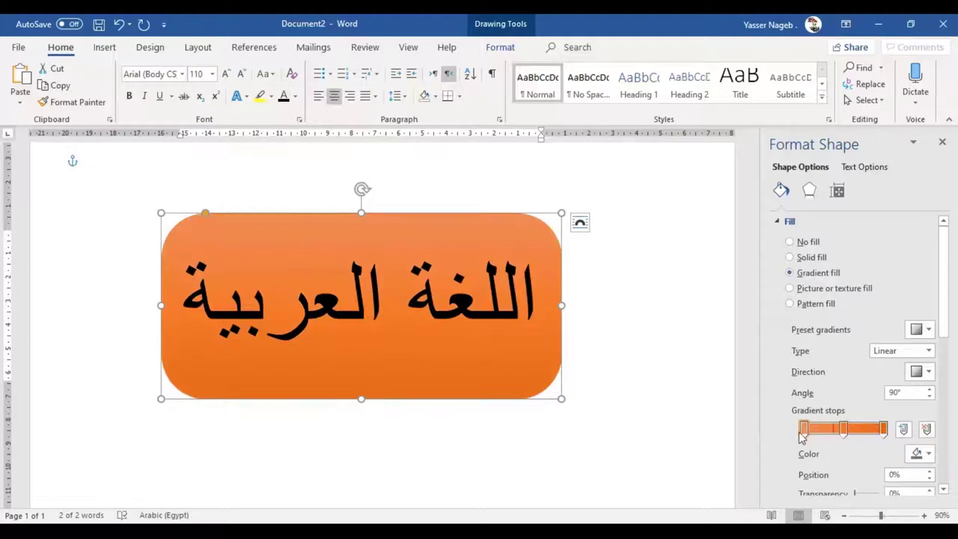
pyautogui.moveTo(843, 432); pyautogui.dragTo(871, 430)
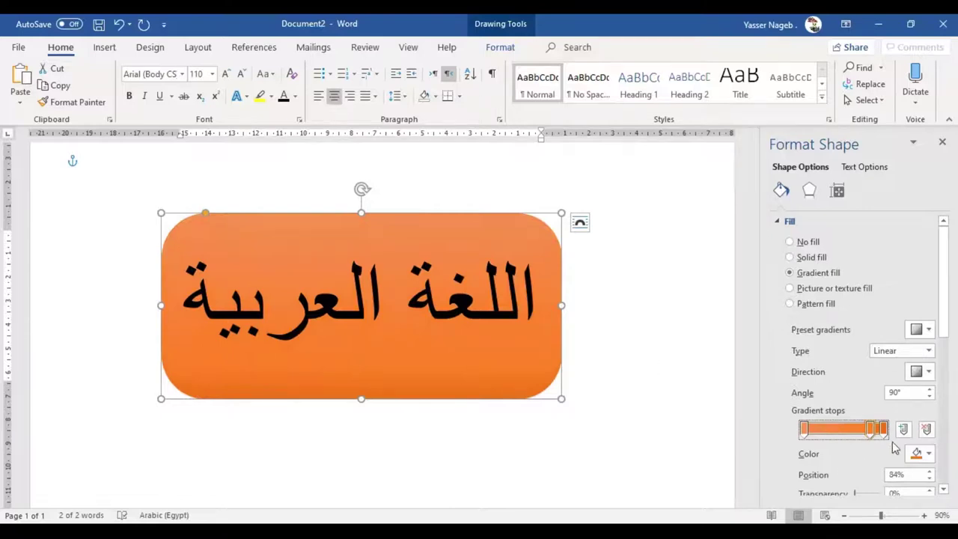
pyautogui.rightClick(542, 397)
pyautogui.click(571, 381)
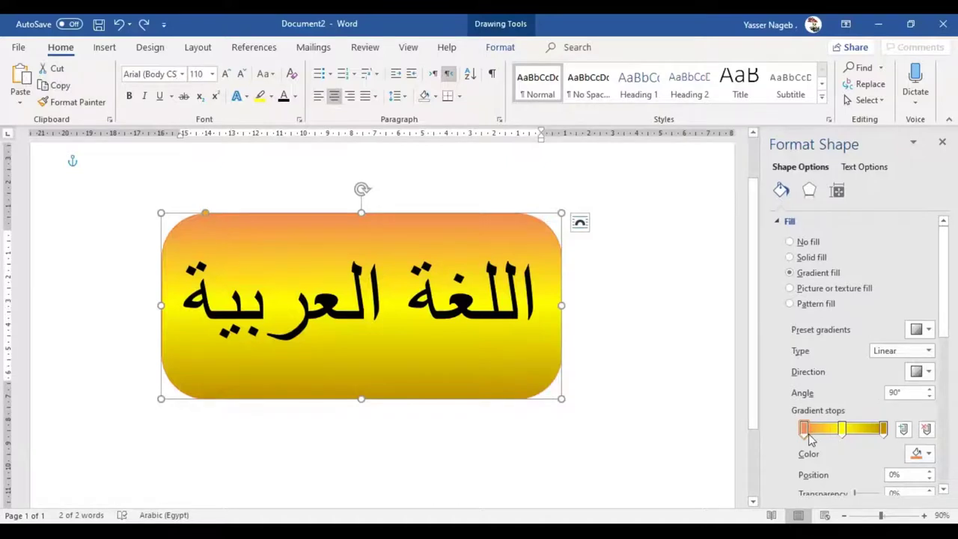
pyautogui.click(921, 453)
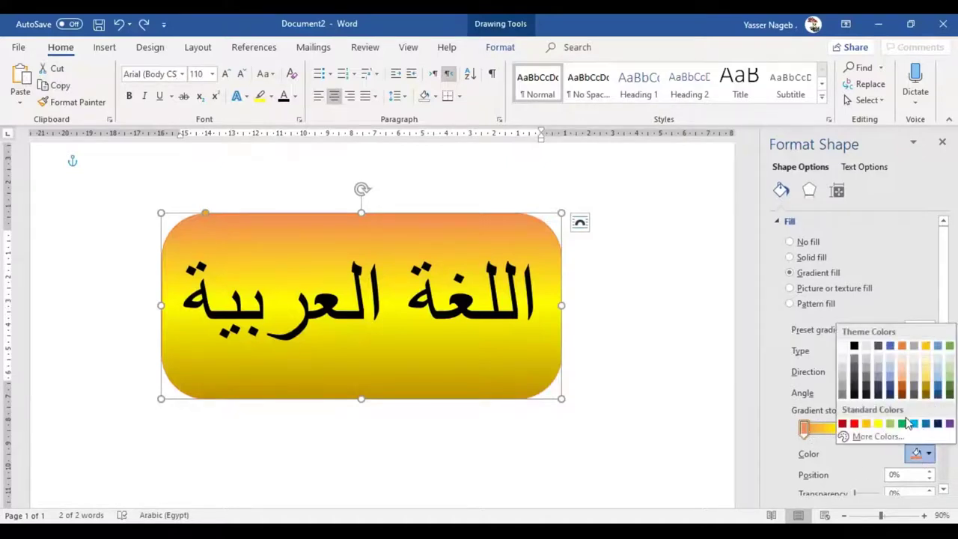
pyautogui.click(853, 392)
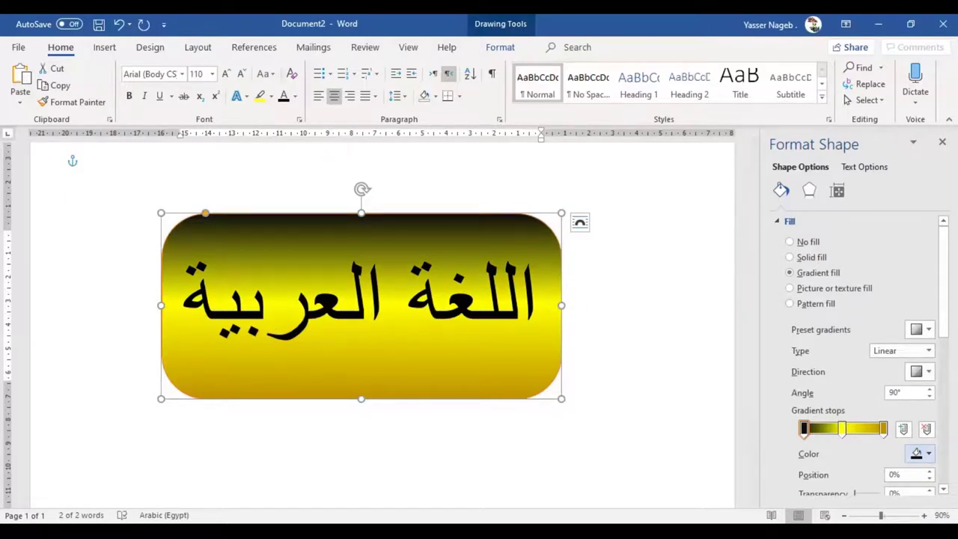
pyautogui.click(923, 352)
pyautogui.click(904, 381)
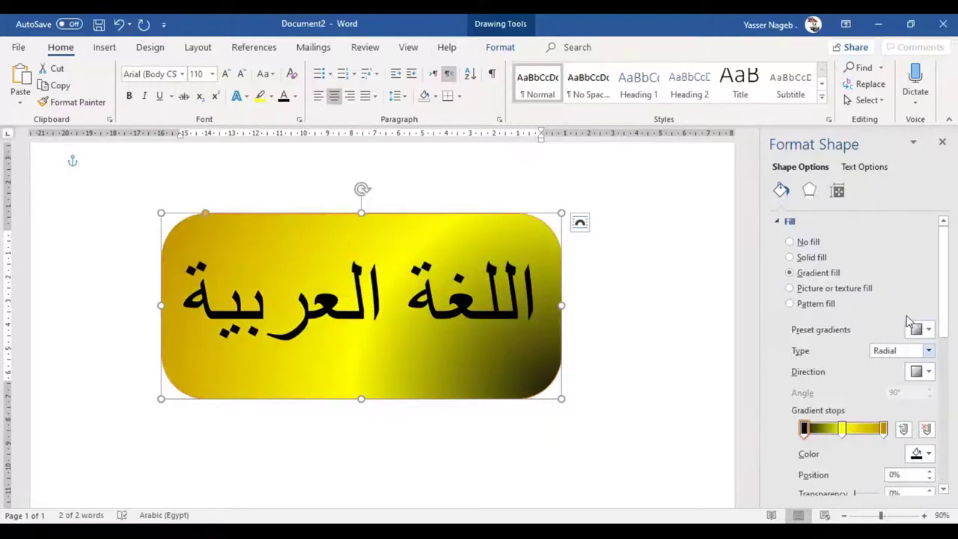
pyautogui.click(806, 291)
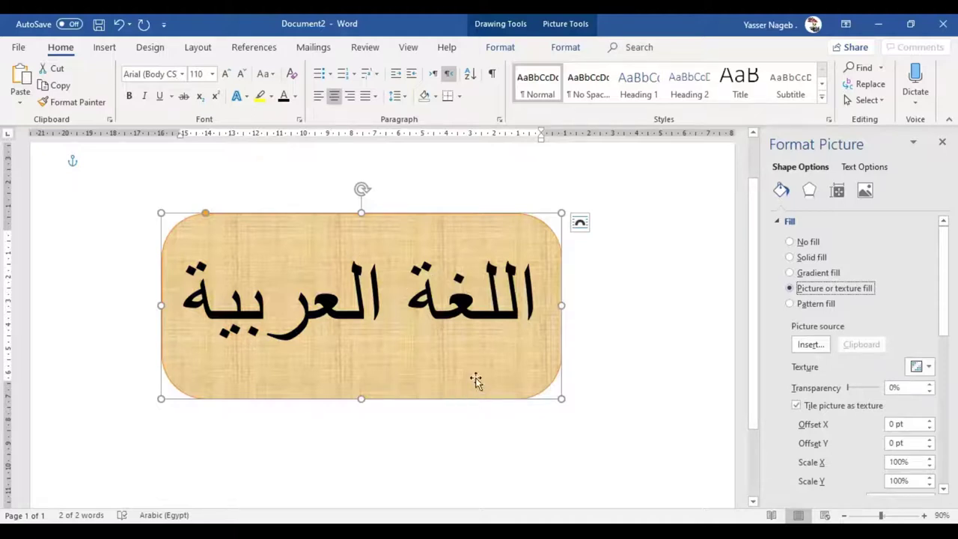
# Step: Replace the parchment texture with the Water droplets texture fill
pyautogui.click(816, 348)
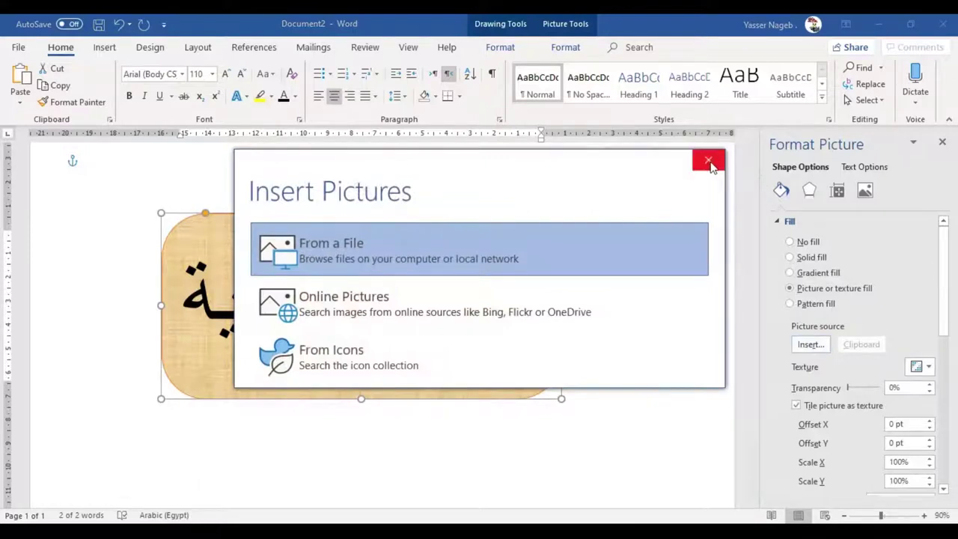
pyautogui.click(708, 159)
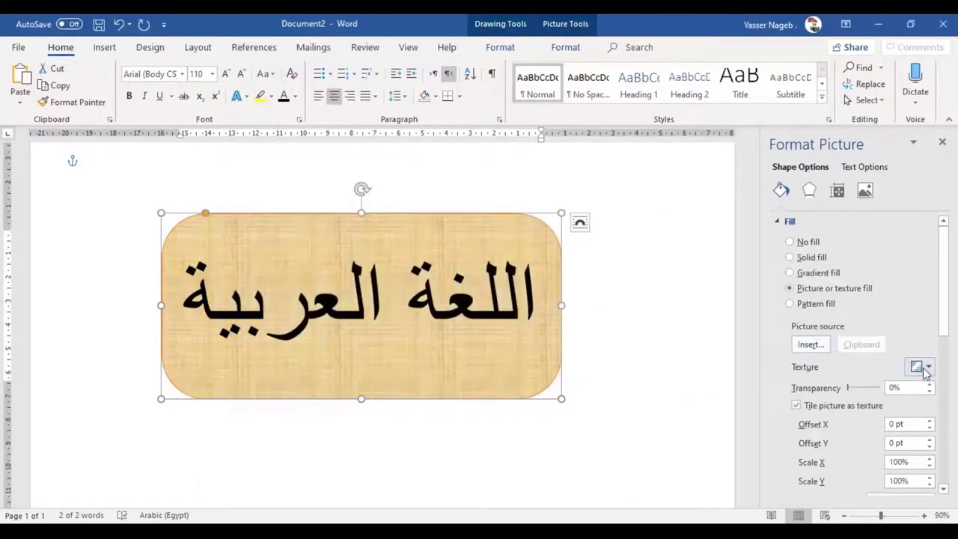
pyautogui.click(922, 366)
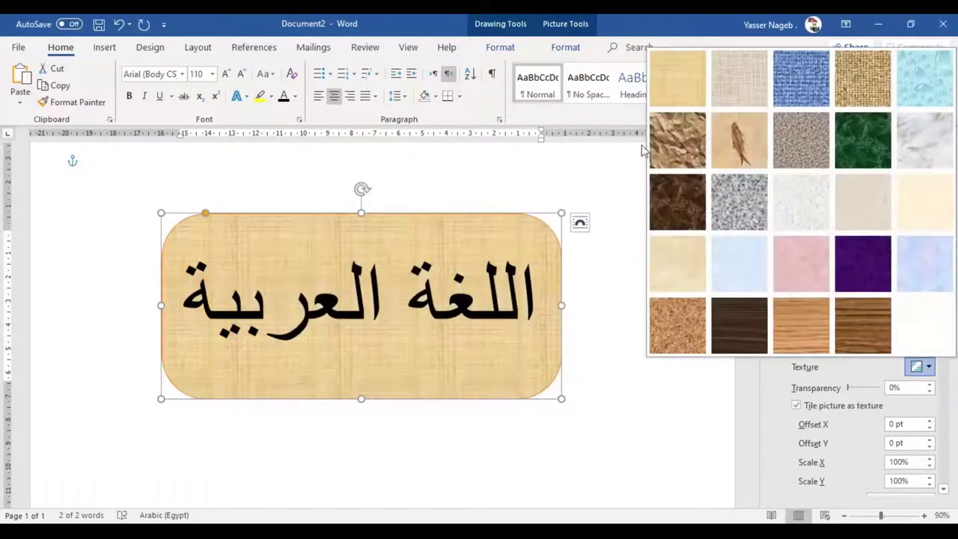
pyautogui.click(922, 93)
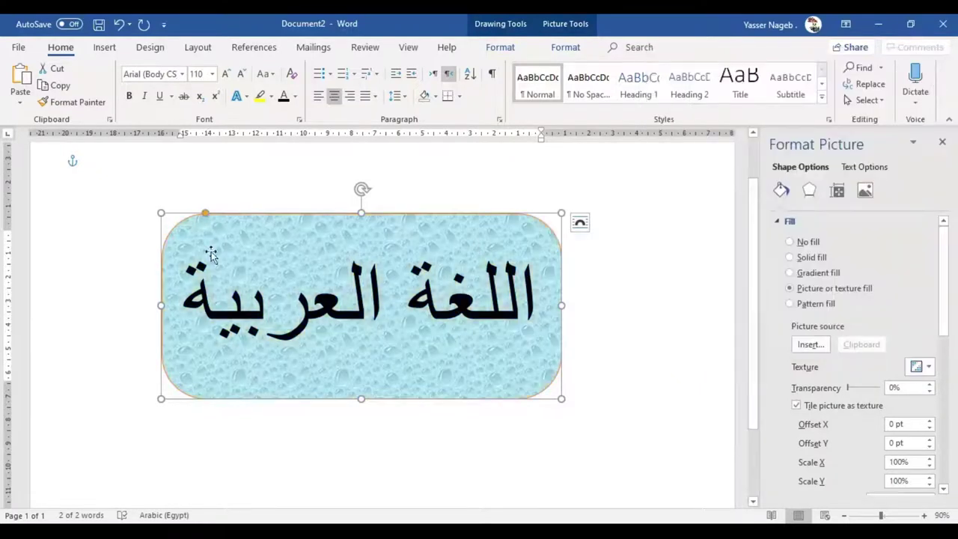
pyautogui.click(811, 348)
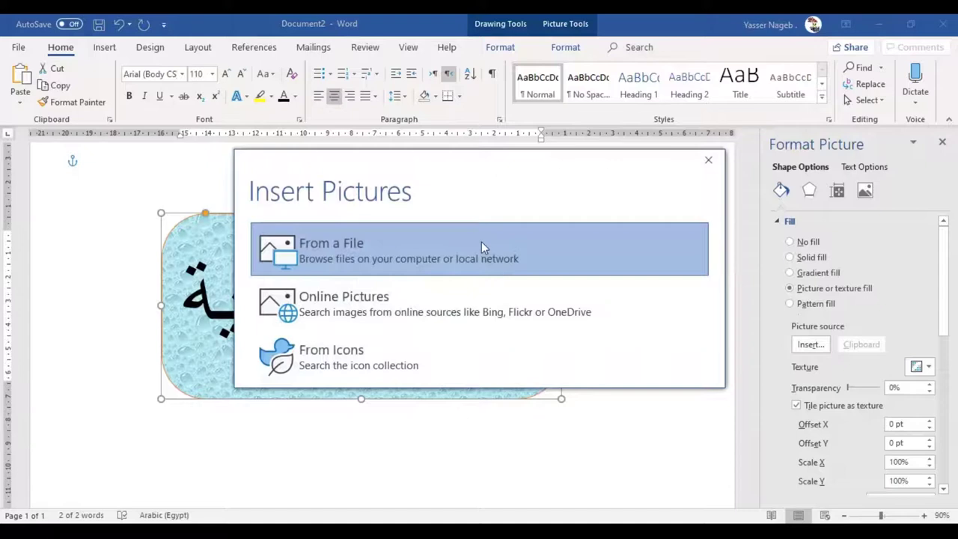
# Step: Fill the shape with the '3252 - Copy' image from F:\Wallpaper\Personal Wallpapers
pyautogui.click(483, 245)
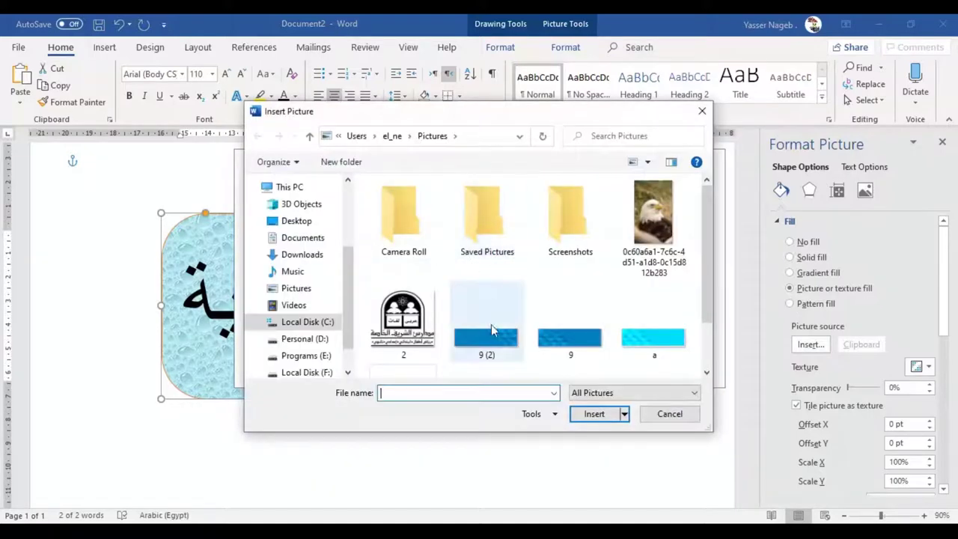
pyautogui.click(492, 330)
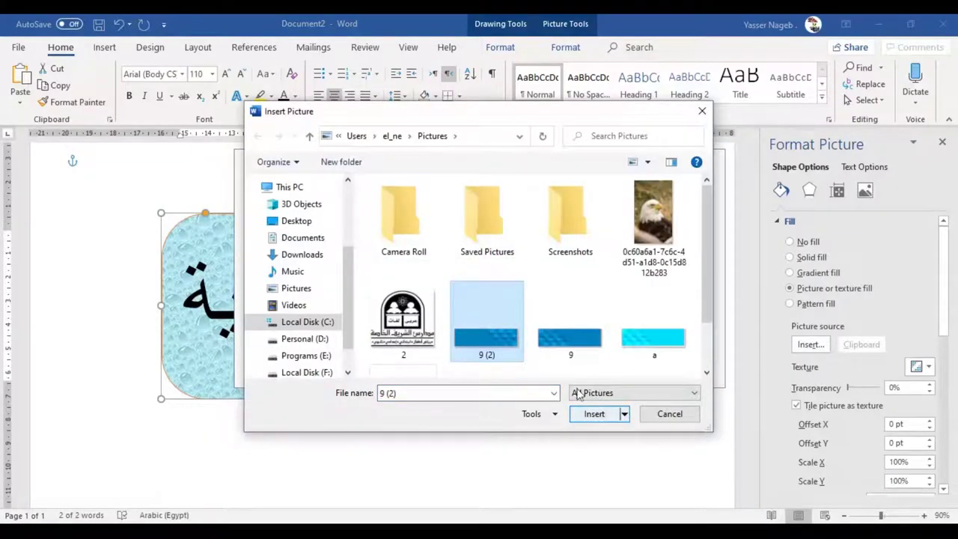
pyautogui.scroll(-1, 305, 341)
pyautogui.click(304, 339)
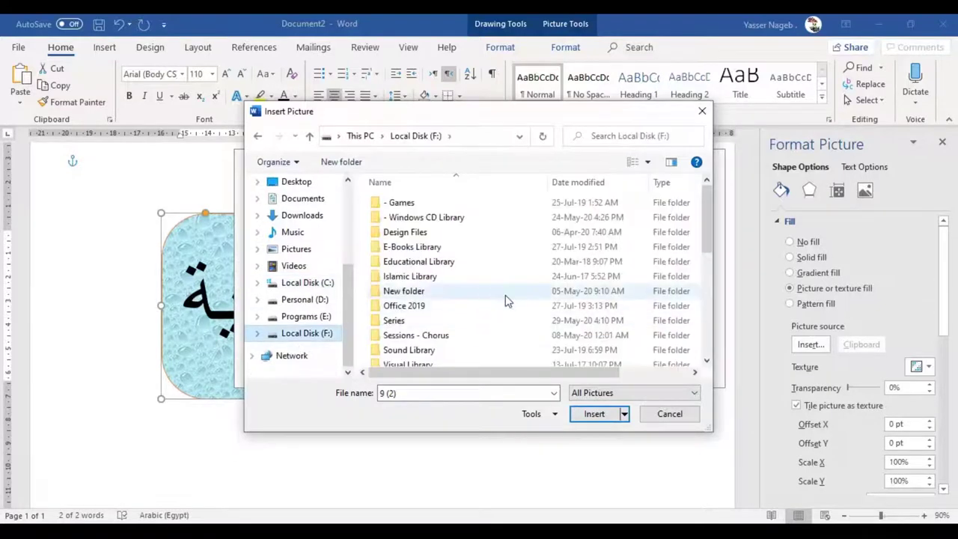
pyautogui.scroll(-1, 426, 355)
pyautogui.doubleClick(427, 347)
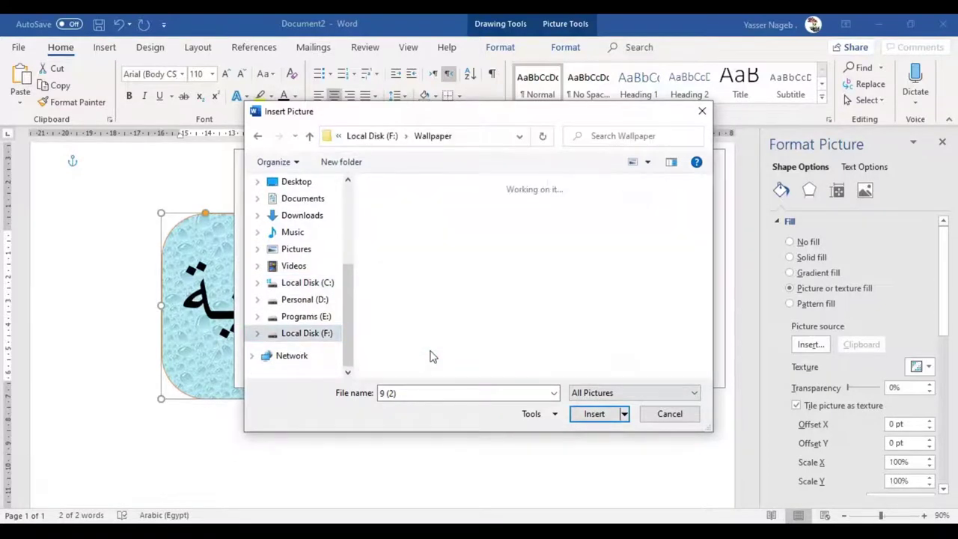
pyautogui.doubleClick(589, 247)
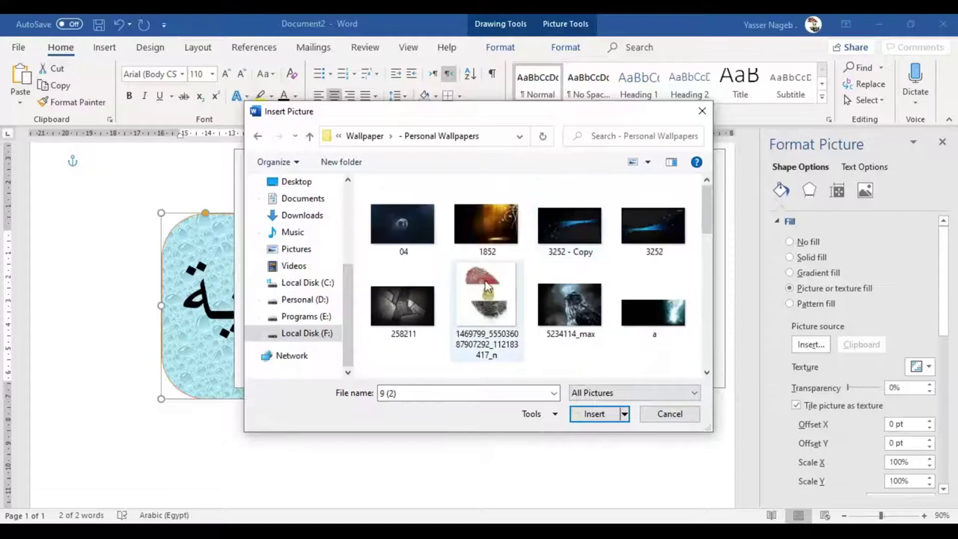
pyautogui.doubleClick(594, 233)
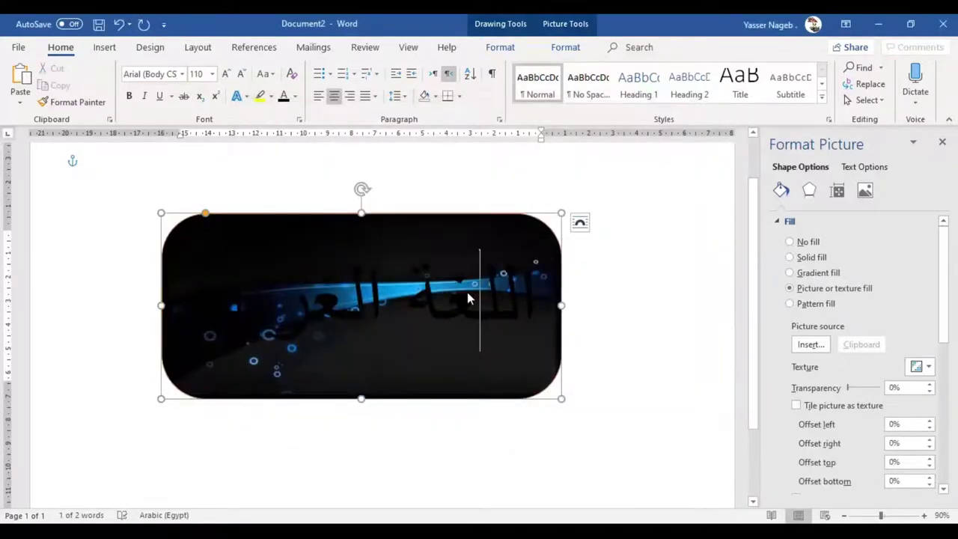
# Step: Change the Arabic text اللغة العربية font colour to White
pyautogui.click(295, 96)
pyautogui.click(286, 146)
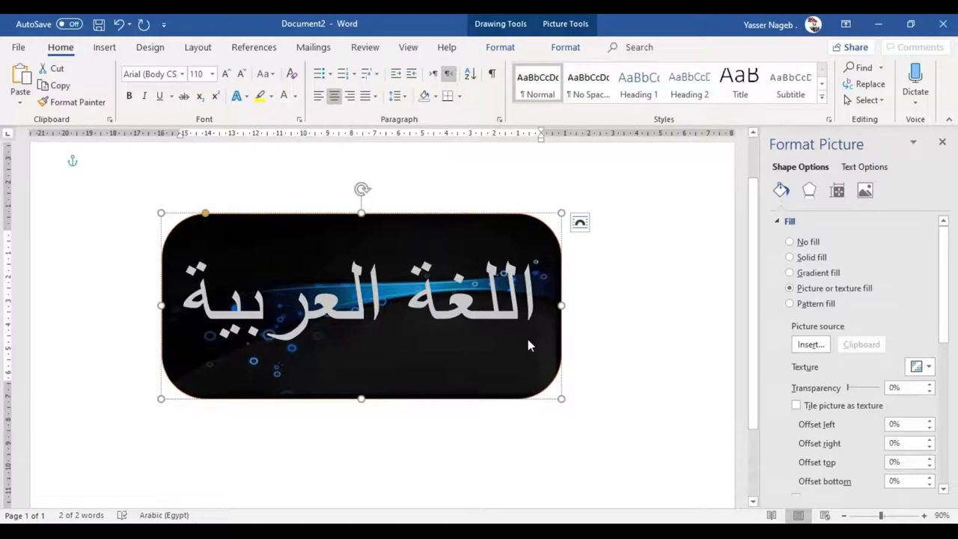
pyautogui.click(675, 159)
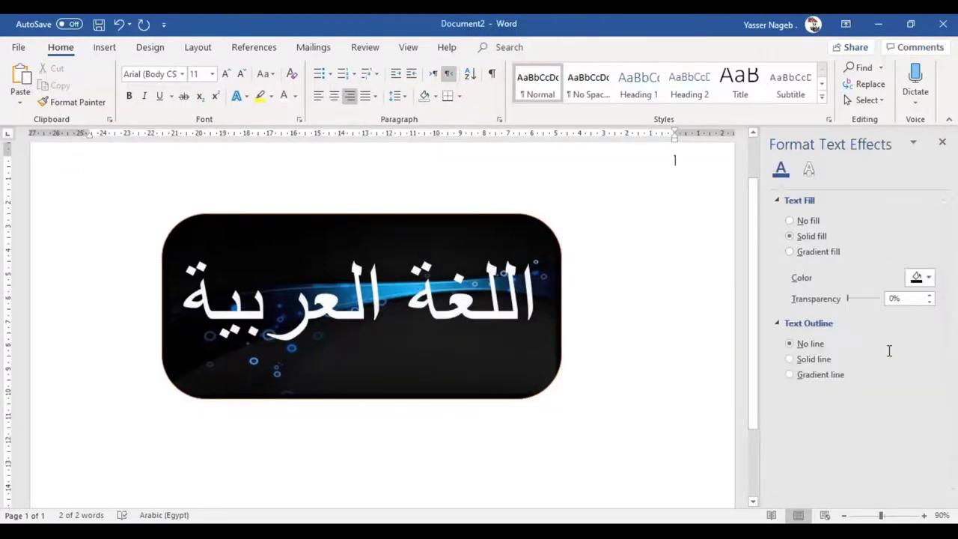
# Step: Open the shape's Format Shape pane on the Fill & Line settings
pyautogui.rightClick(549, 369)
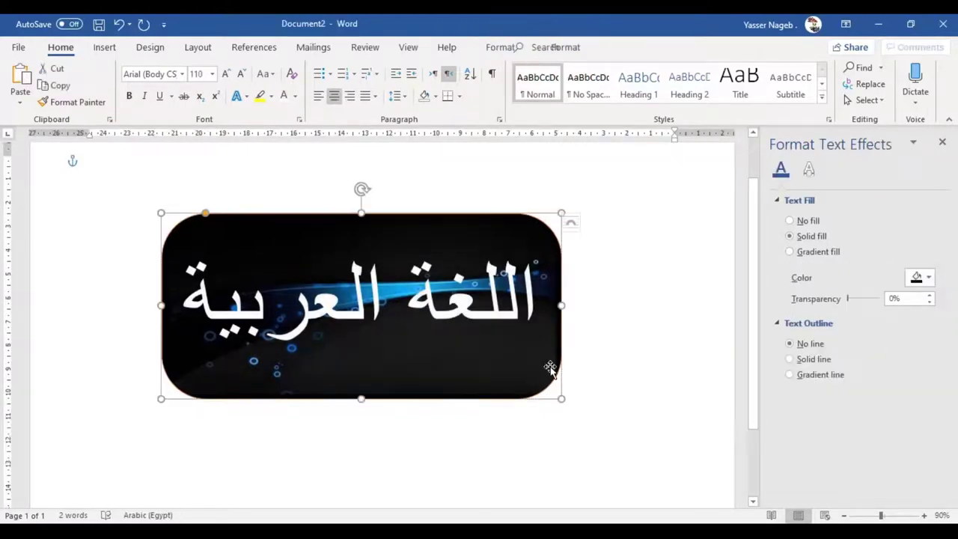
pyautogui.click(563, 357)
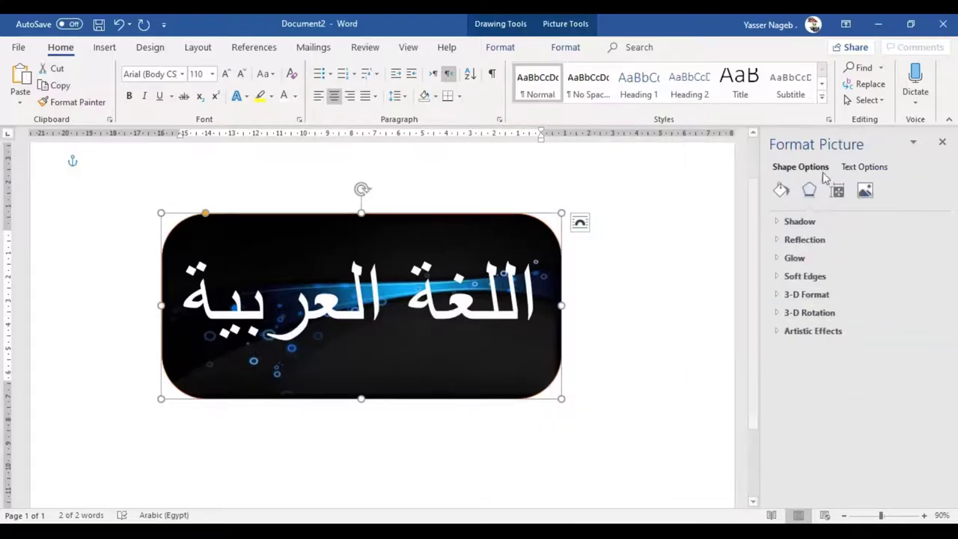
pyautogui.click(781, 190)
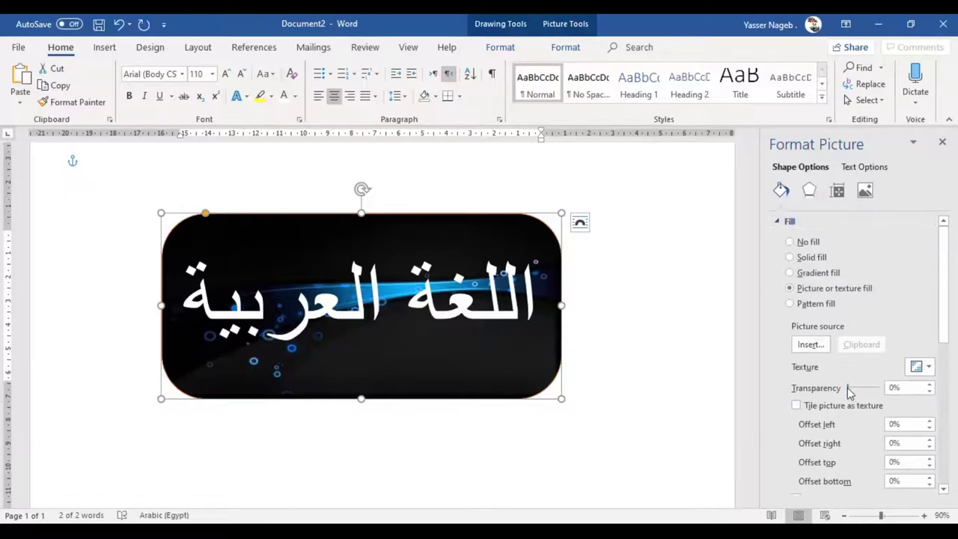
# Step: Set the picture fill's transparency to 23%
pyautogui.moveTo(849, 388)
pyautogui.mouseDown()
pyautogui.moveTo(873, 394)
pyautogui.moveTo(851, 397)
pyautogui.mouseUp()
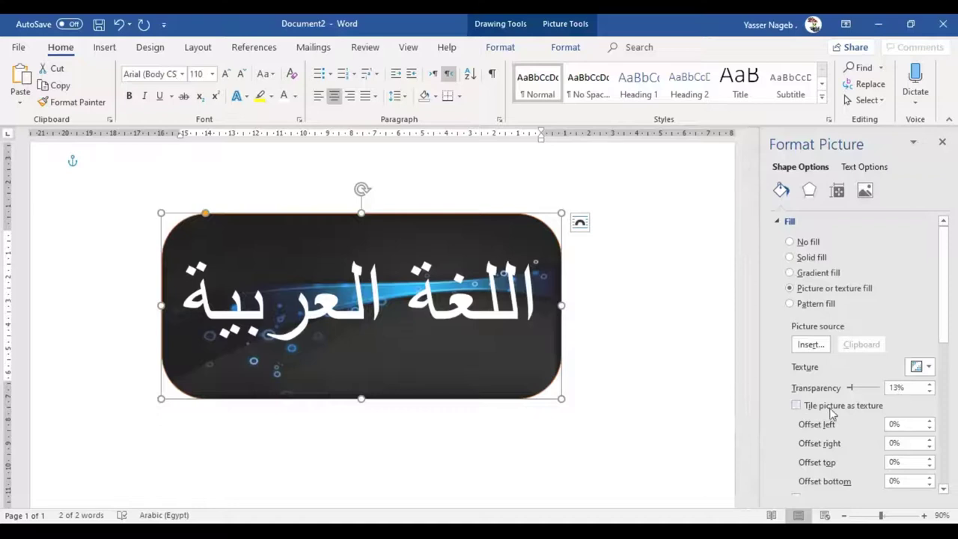
pyautogui.moveTo(852, 390); pyautogui.dragTo(857, 390)
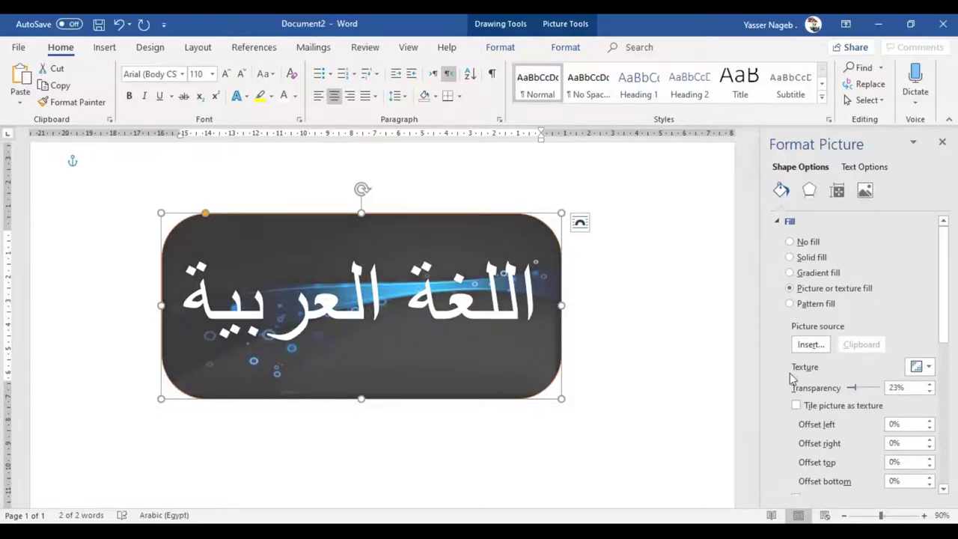
pyautogui.scroll(3, 653, 400)
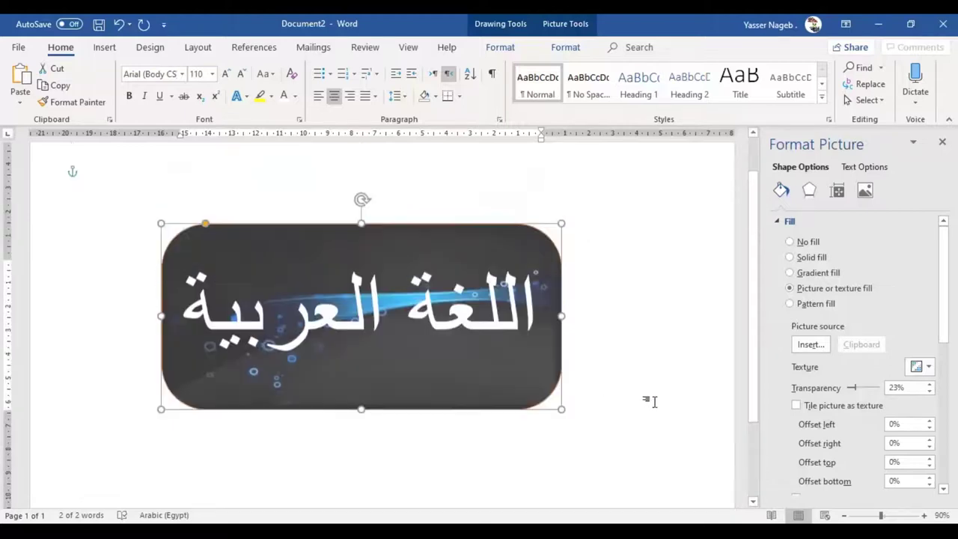
pyautogui.scroll(-1, 669, 370)
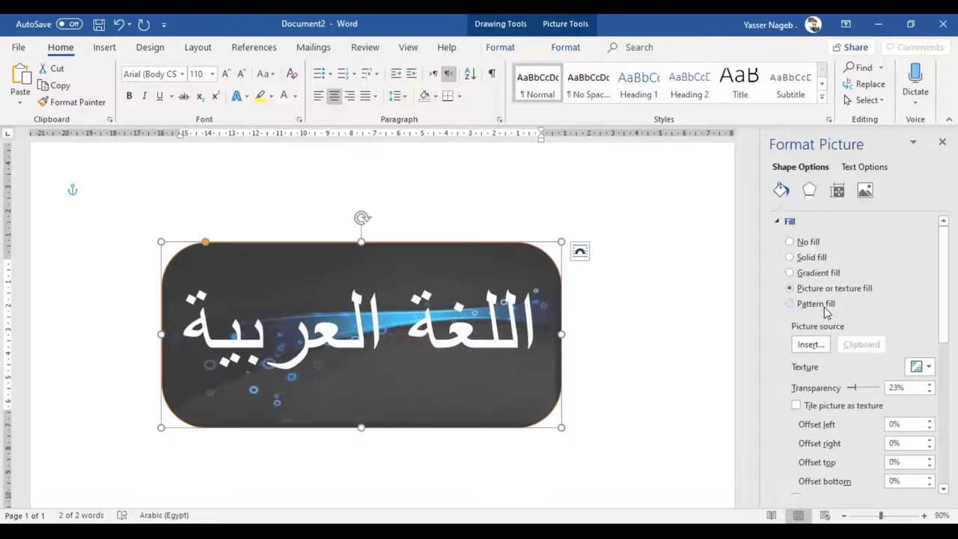
# Step: Try several pattern fills, including a dense dark-blue dotted one, then return to picture fill
pyautogui.click(816, 304)
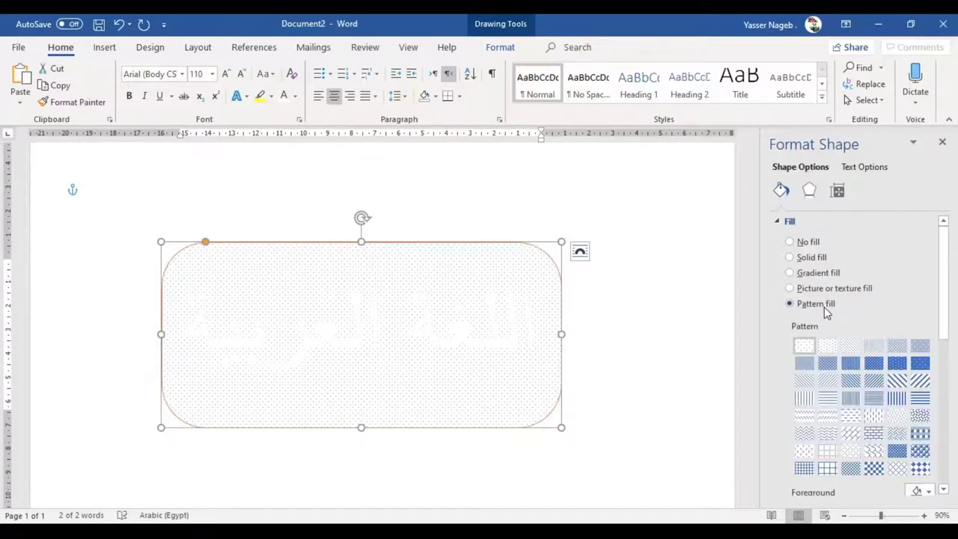
pyautogui.click(875, 451)
pyautogui.click(903, 433)
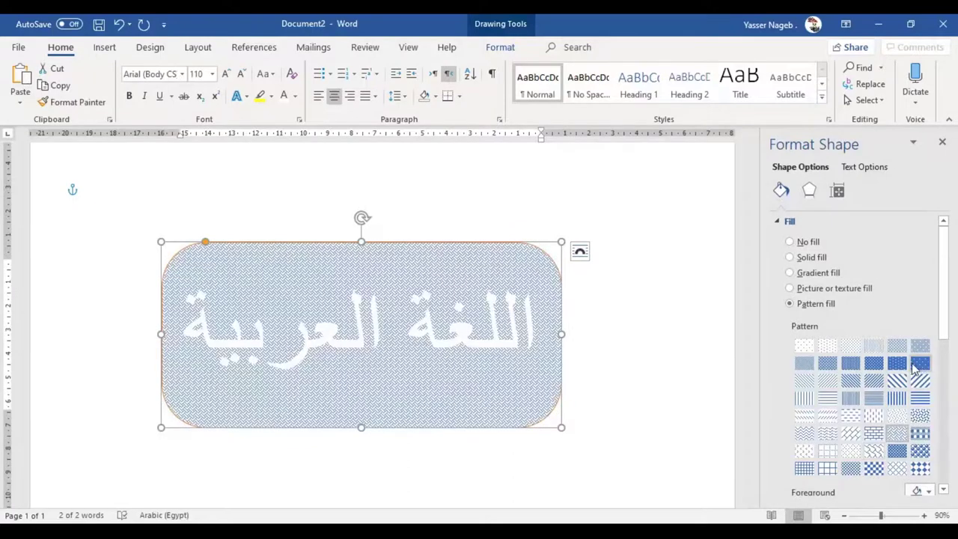
pyautogui.click(921, 365)
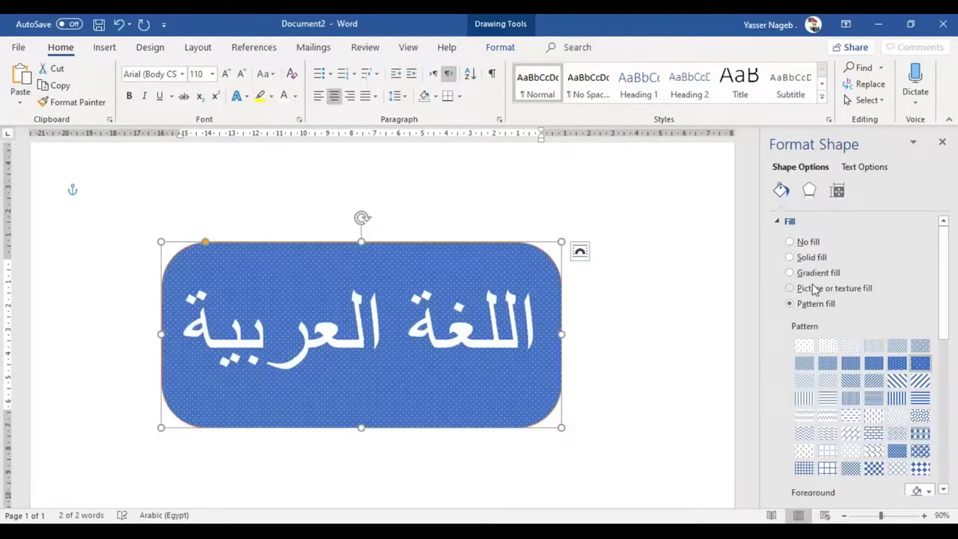
pyautogui.click(814, 289)
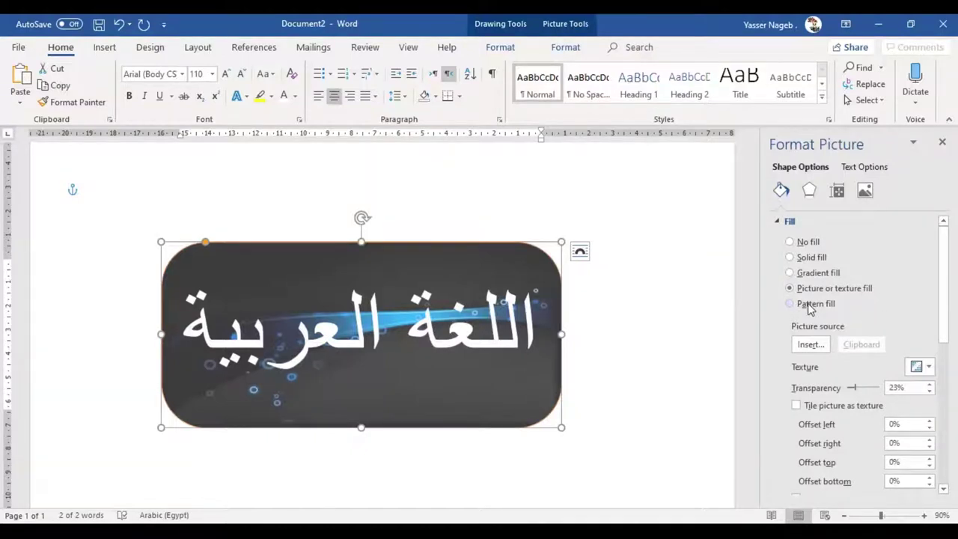
# Step: Switch to a pattern fill with gold foreground and gold background colours
pyautogui.click(810, 306)
pyautogui.scroll(-1, 871, 336)
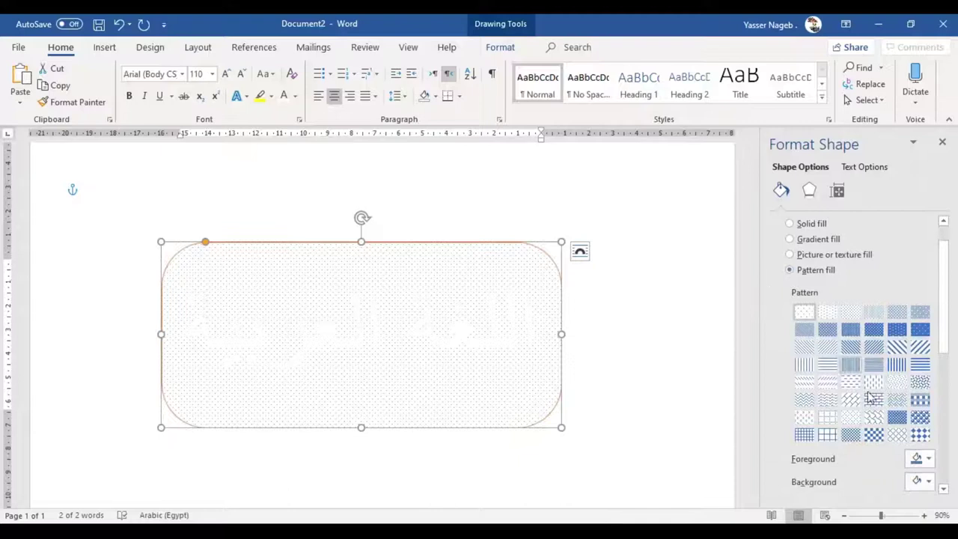
pyautogui.click(929, 458)
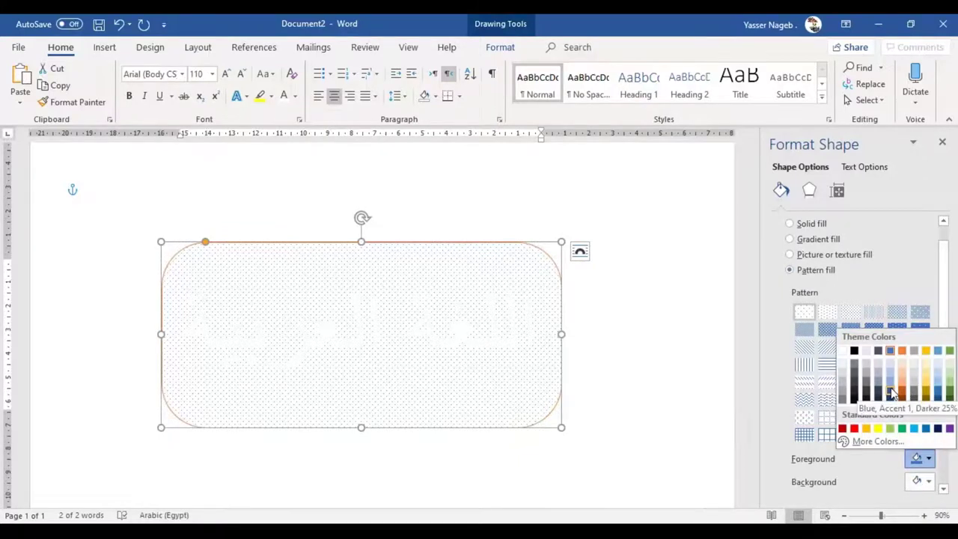
pyautogui.click(891, 394)
pyautogui.click(919, 458)
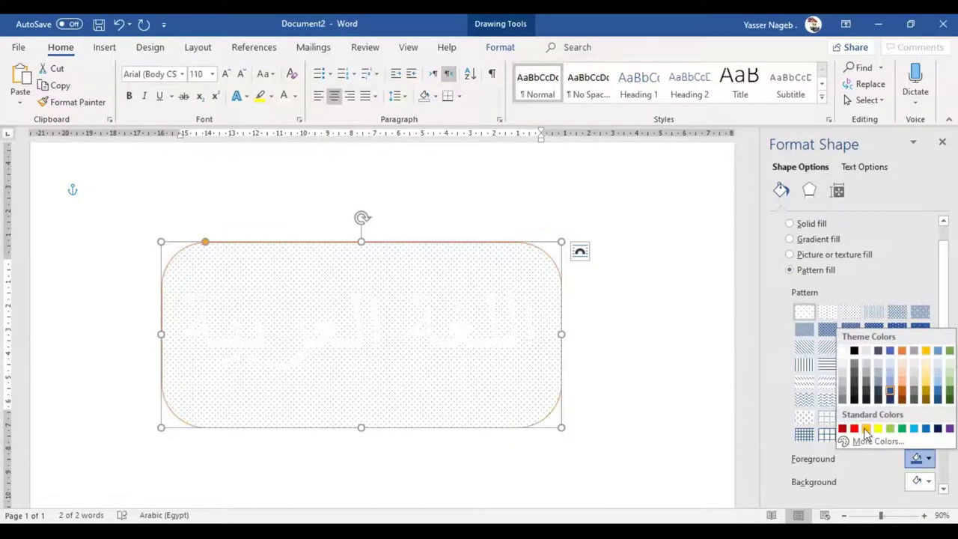
pyautogui.click(867, 429)
pyautogui.click(929, 482)
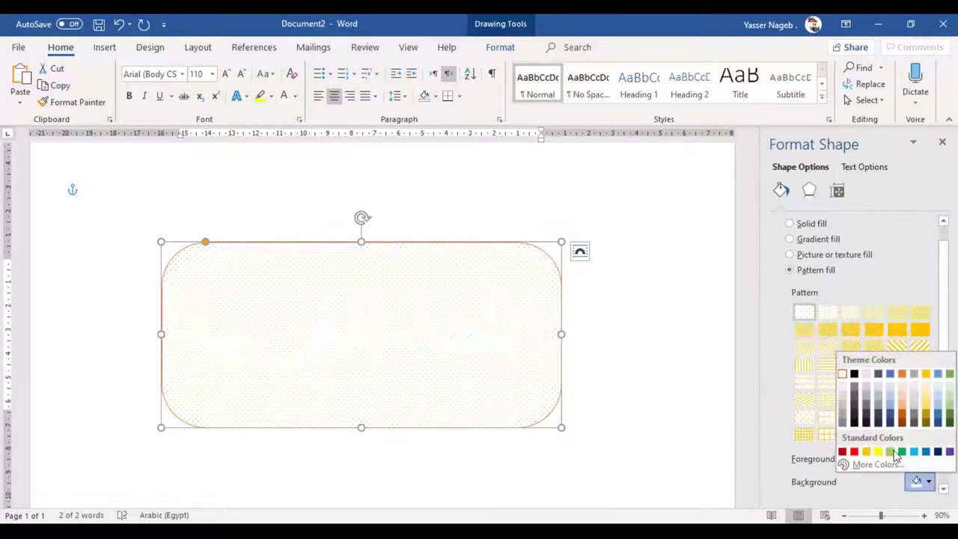
pyautogui.click(927, 414)
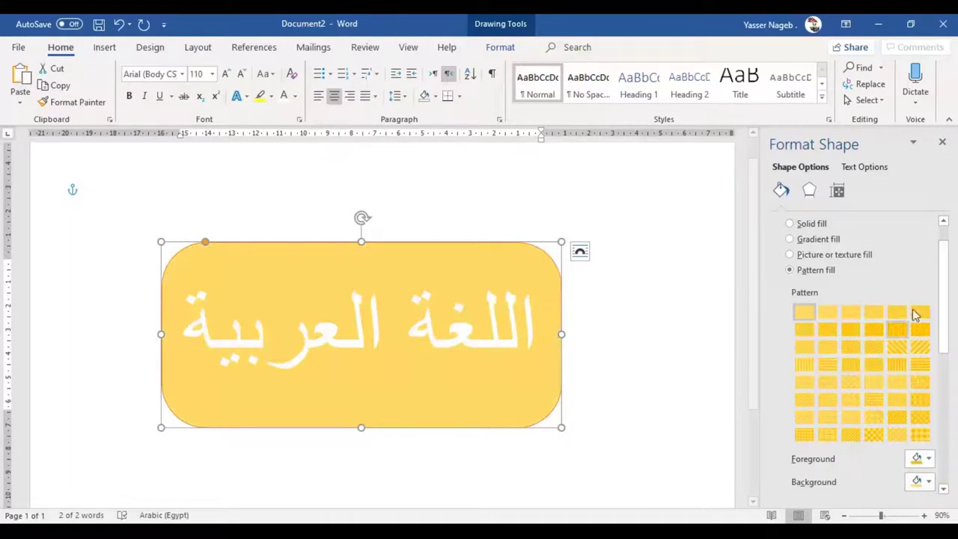
# Step: Fill the shape with a picture texture and collapse then re-expand the Fill section
pyautogui.click(838, 256)
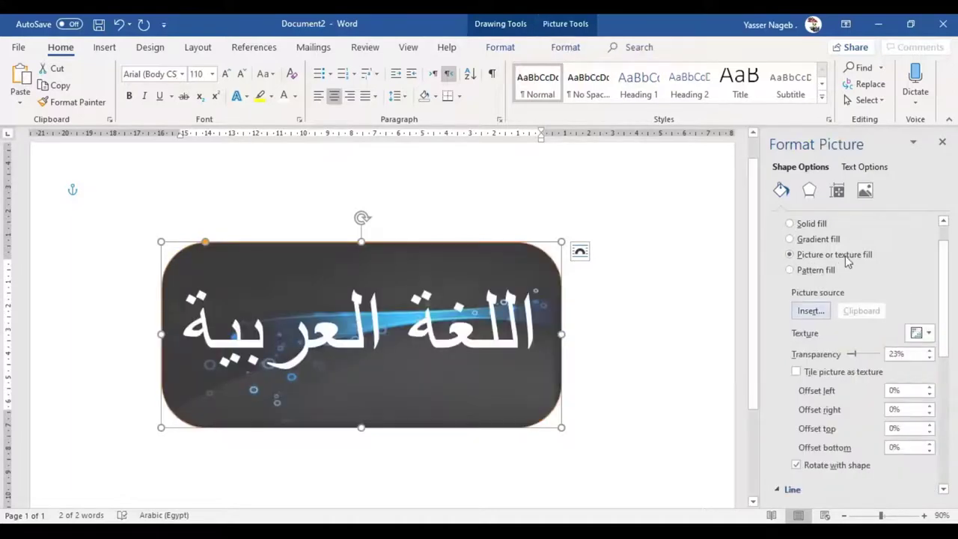
pyautogui.scroll(1, 835, 238)
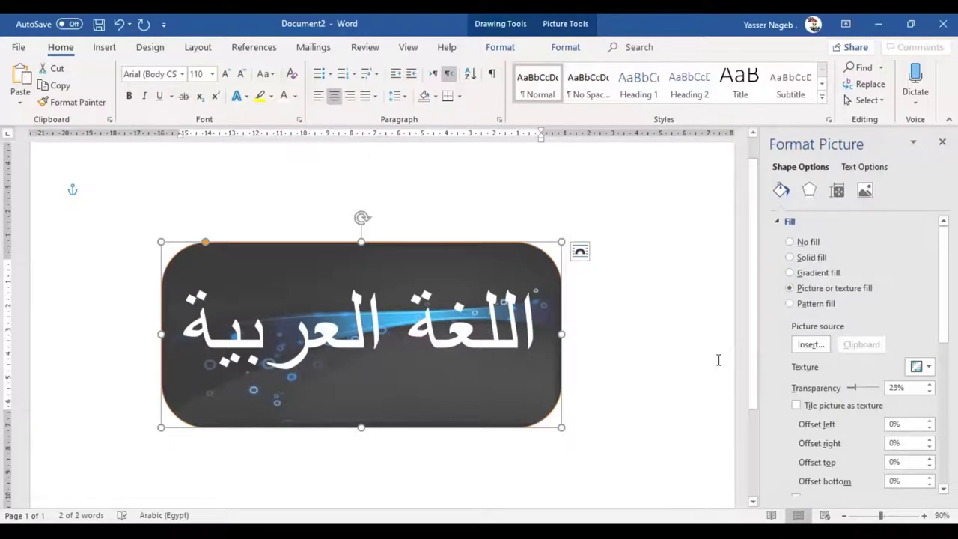
pyautogui.click(779, 222)
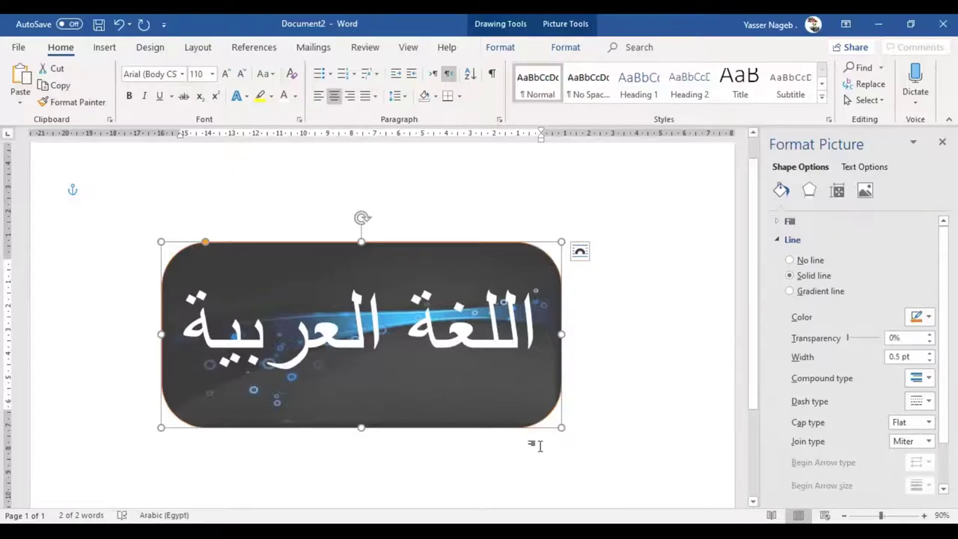
pyautogui.click(781, 221)
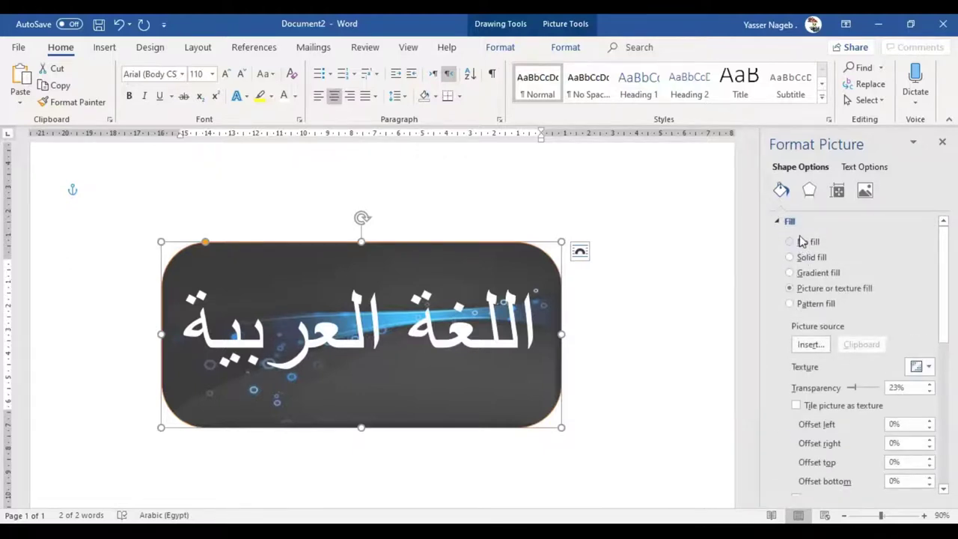
# Step: Set the shape to No fill and make all its Arabic text black
pyautogui.click(797, 241)
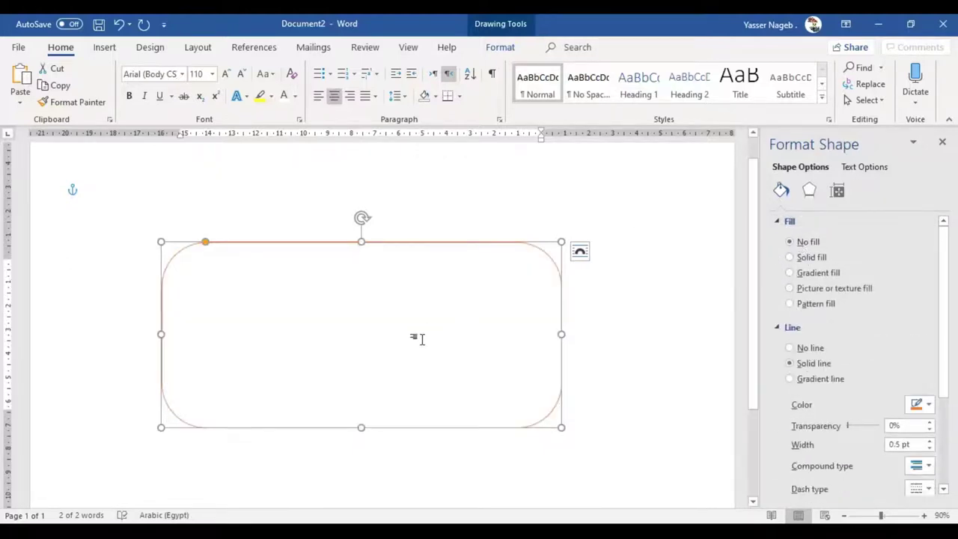
pyautogui.hotkey('ctrl', 'v')
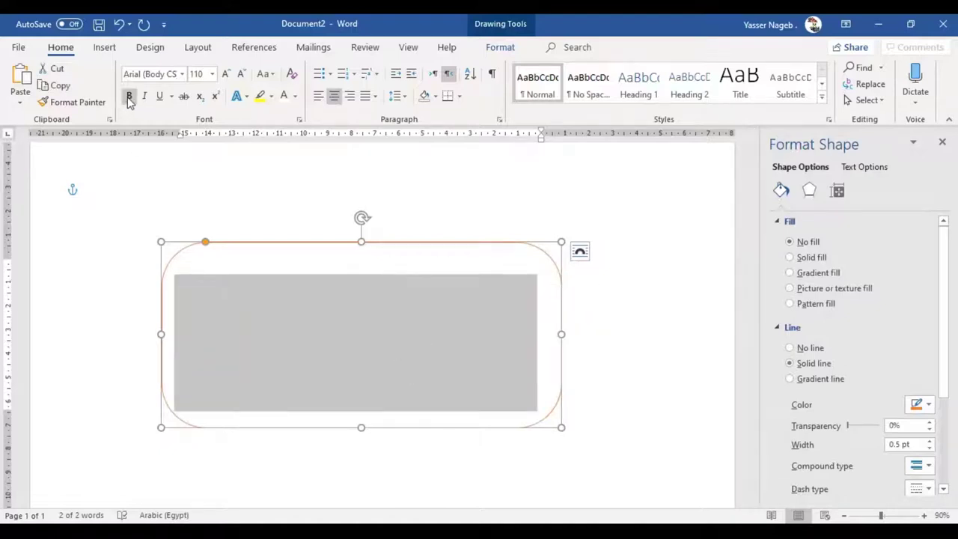
pyautogui.click(295, 96)
pyautogui.click(284, 112)
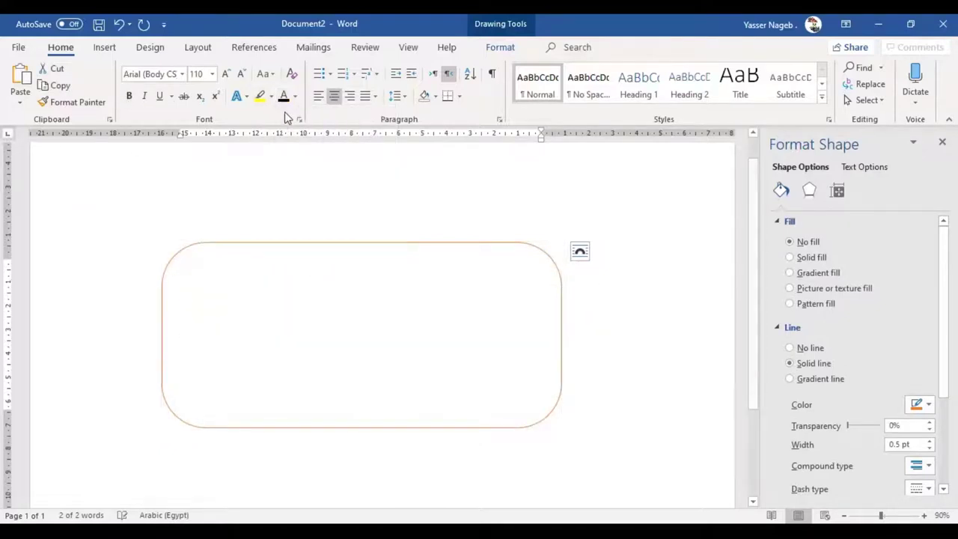
pyautogui.click(295, 96)
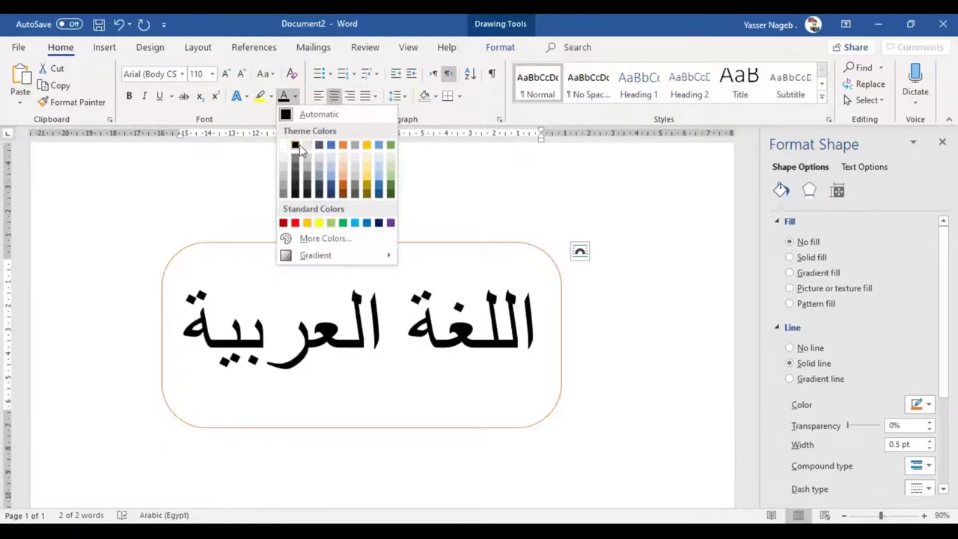
pyautogui.click(298, 147)
pyautogui.click(519, 246)
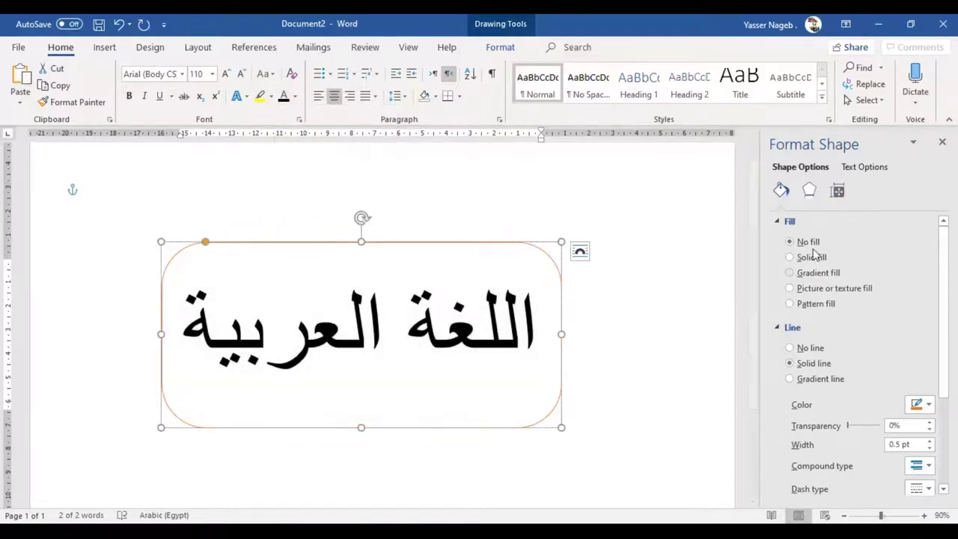
pyautogui.click(790, 220)
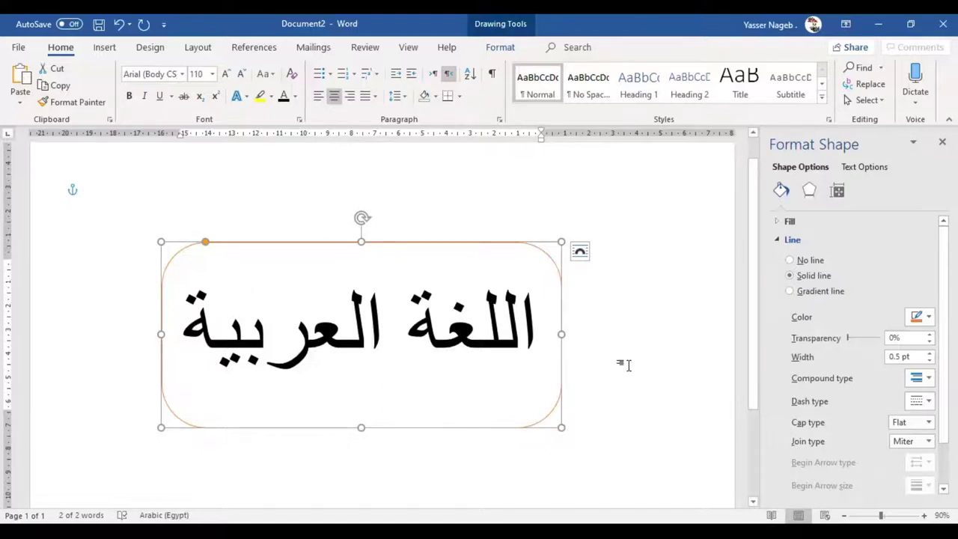
# Step: Give the shape a solid dark blue outline
pyautogui.click(809, 260)
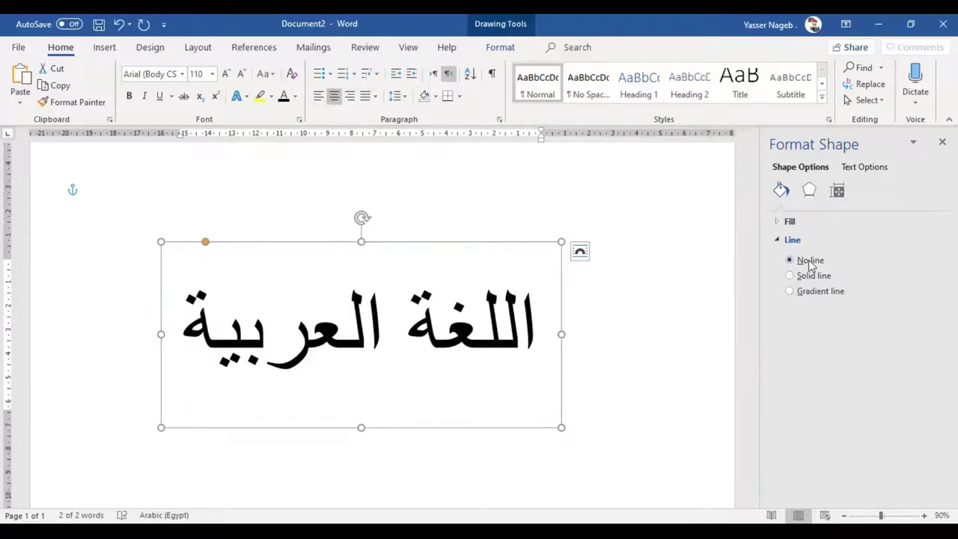
pyautogui.click(814, 277)
pyautogui.click(819, 293)
pyautogui.click(819, 277)
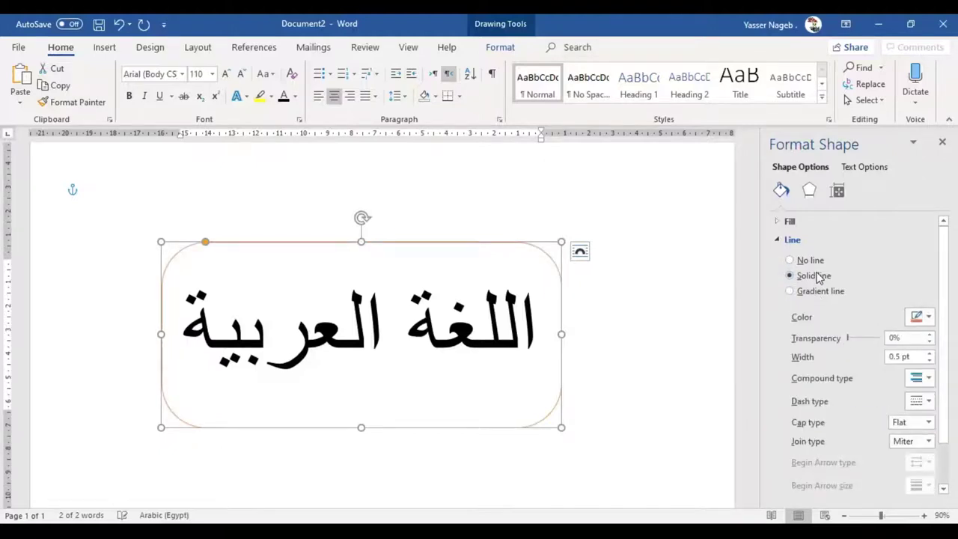
pyautogui.click(926, 320)
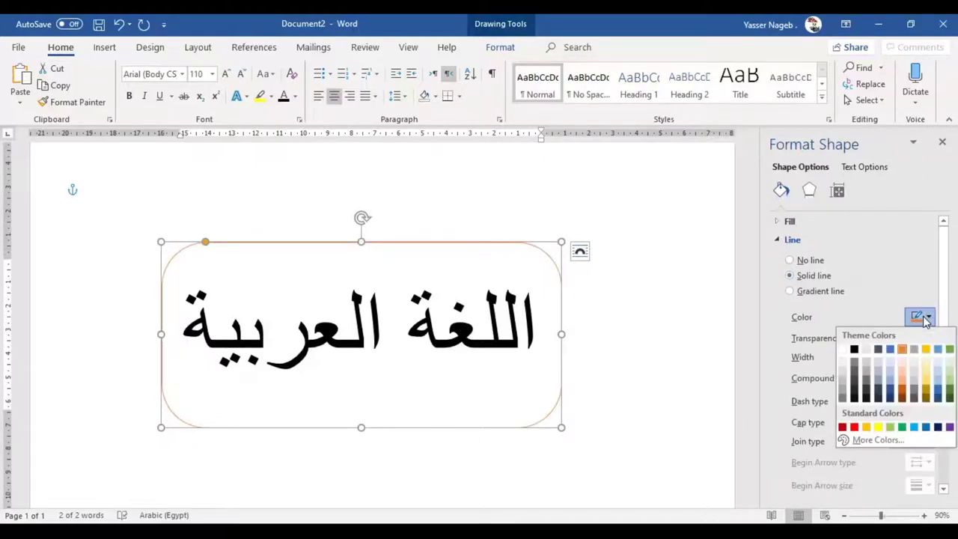
pyautogui.click(879, 394)
# Step: Set the outline width to 5.5 pt and its transparency to 58%
pyautogui.click(930, 353)
pyautogui.click(930, 354)
pyautogui.click(930, 354)
pyautogui.click(930, 355)
pyautogui.click(930, 354)
pyautogui.click(930, 355)
pyautogui.click(930, 355)
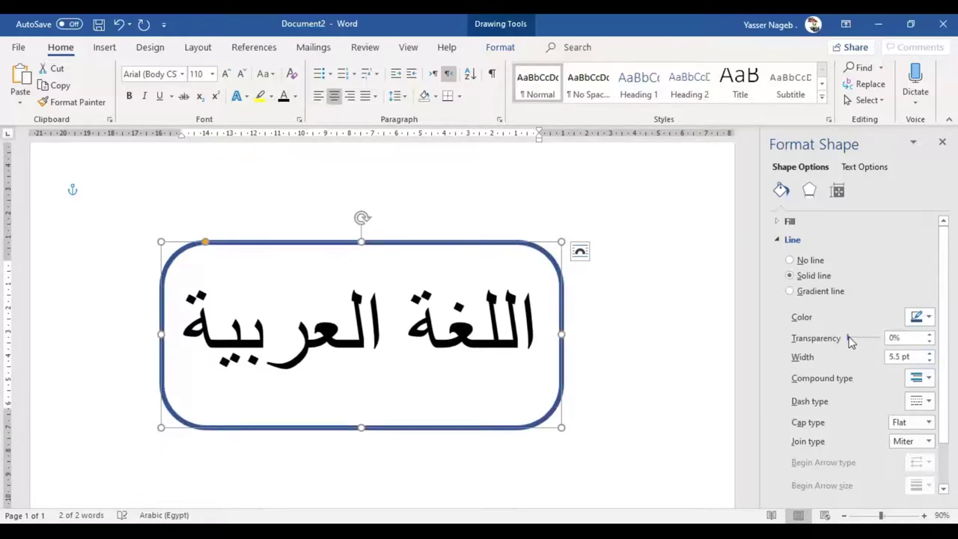
pyautogui.moveTo(849, 338); pyautogui.dragTo(862, 339)
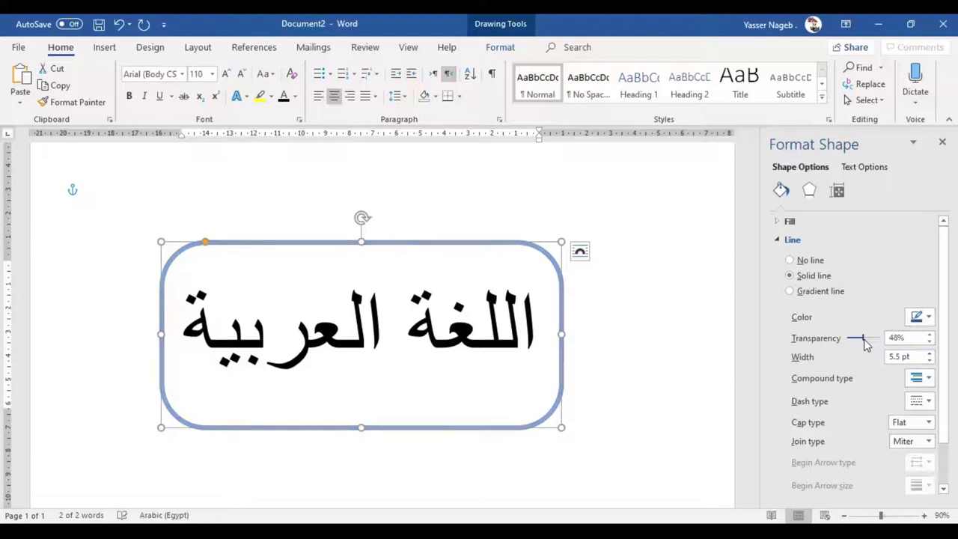
pyautogui.moveTo(865, 343); pyautogui.dragTo(871, 344)
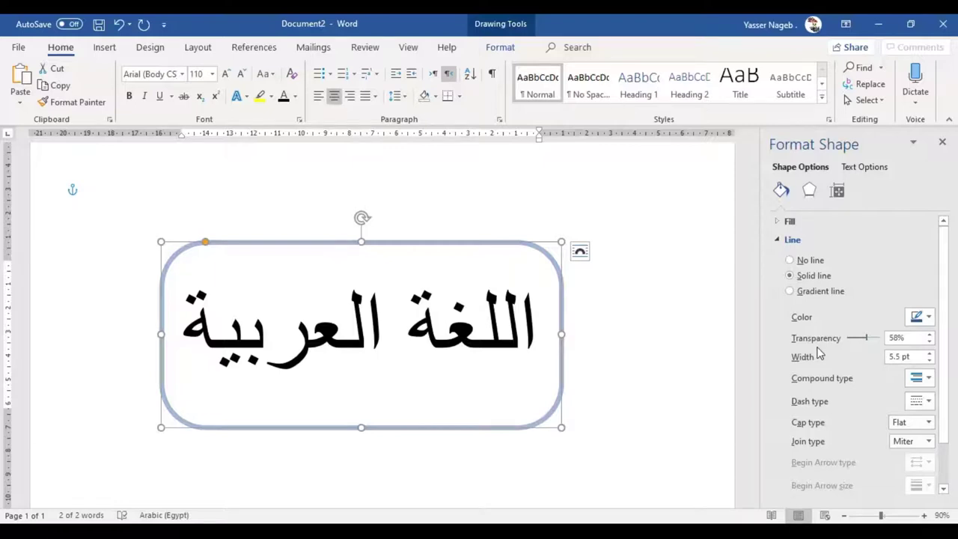
# Step: Keep a single compound line and change the outline to a long-dash style
pyautogui.click(923, 379)
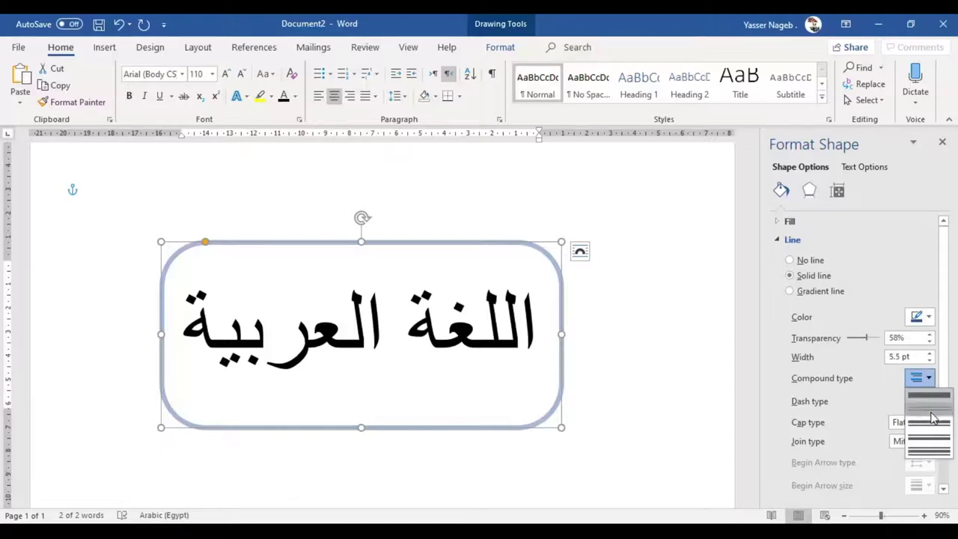
pyautogui.click(929, 414)
pyautogui.click(919, 380)
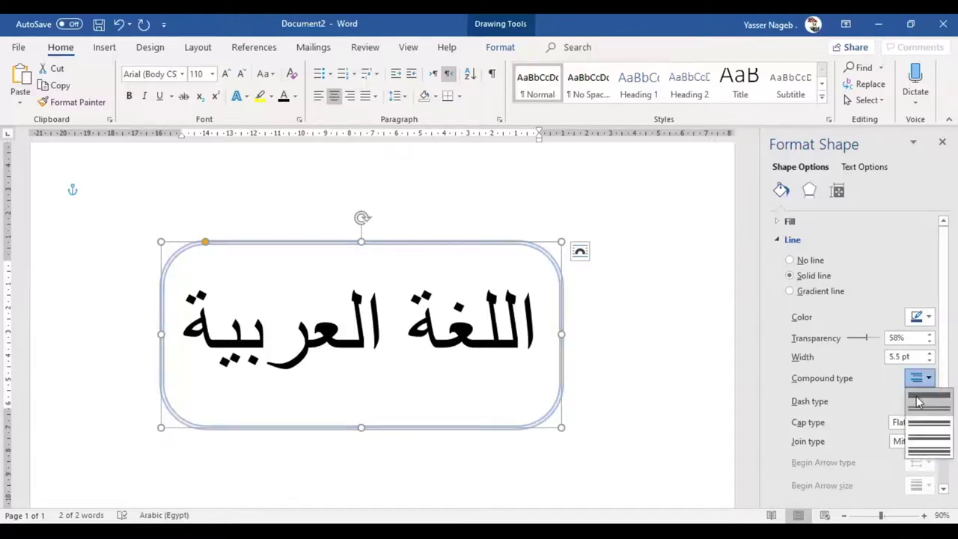
pyautogui.click(921, 397)
pyautogui.click(919, 401)
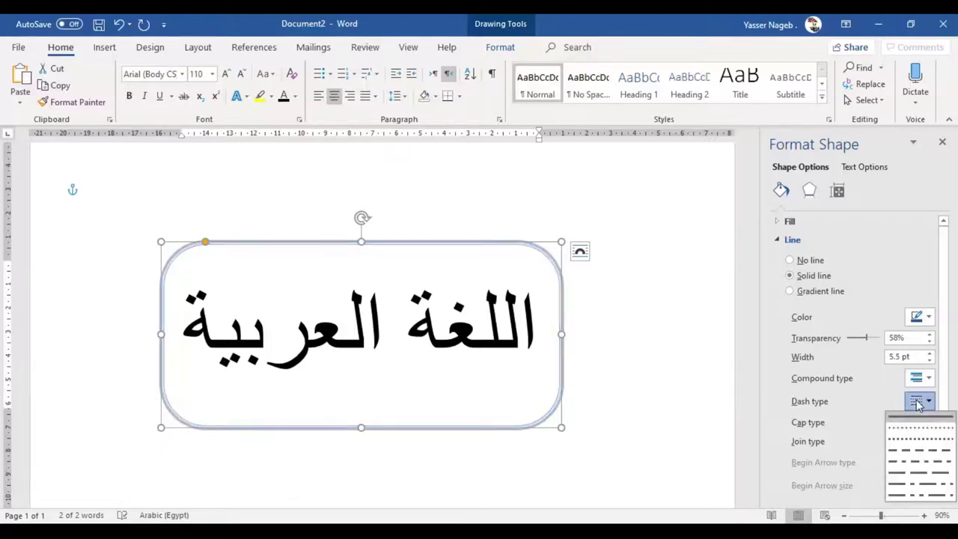
pyautogui.click(920, 473)
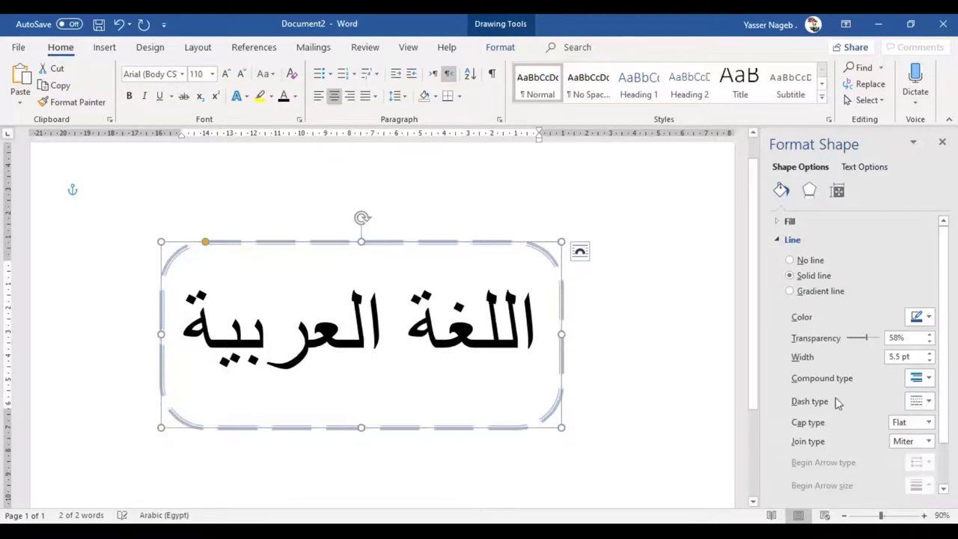
pyautogui.click(695, 365)
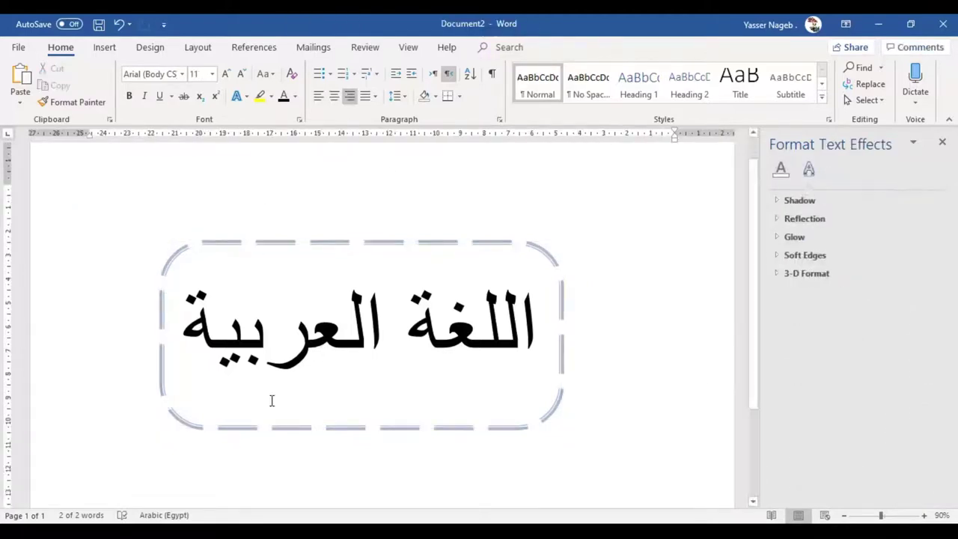
# Step: Reselect the rounded rectangle and bring up Format Shape and the Drawing Tools Shape Effects list
pyautogui.click(545, 259)
pyautogui.click(815, 167)
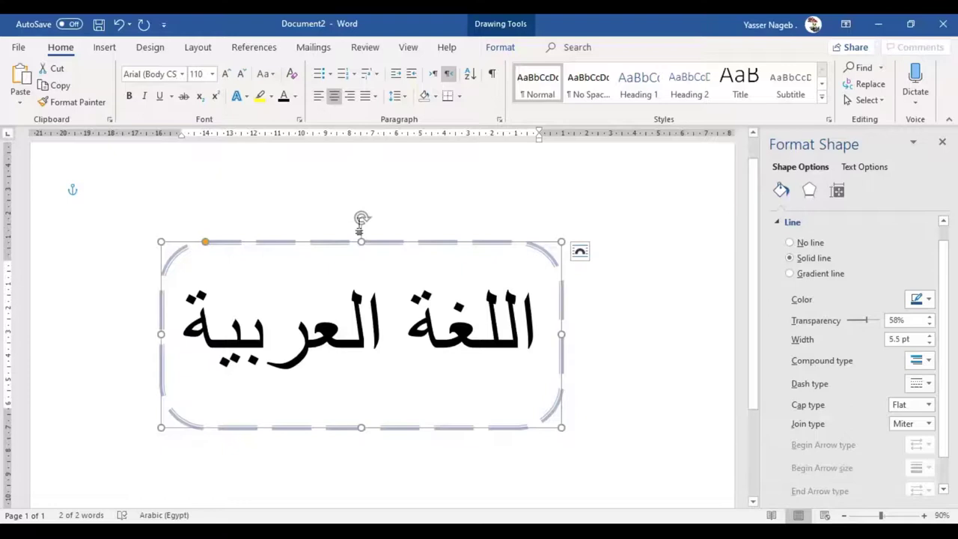
pyautogui.rightClick(399, 243)
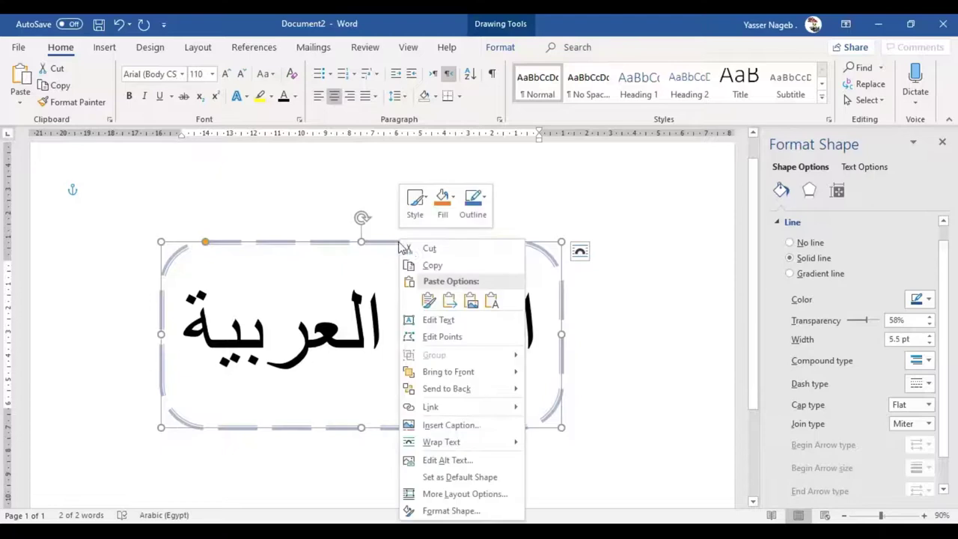
pyautogui.click(482, 512)
pyautogui.click(511, 49)
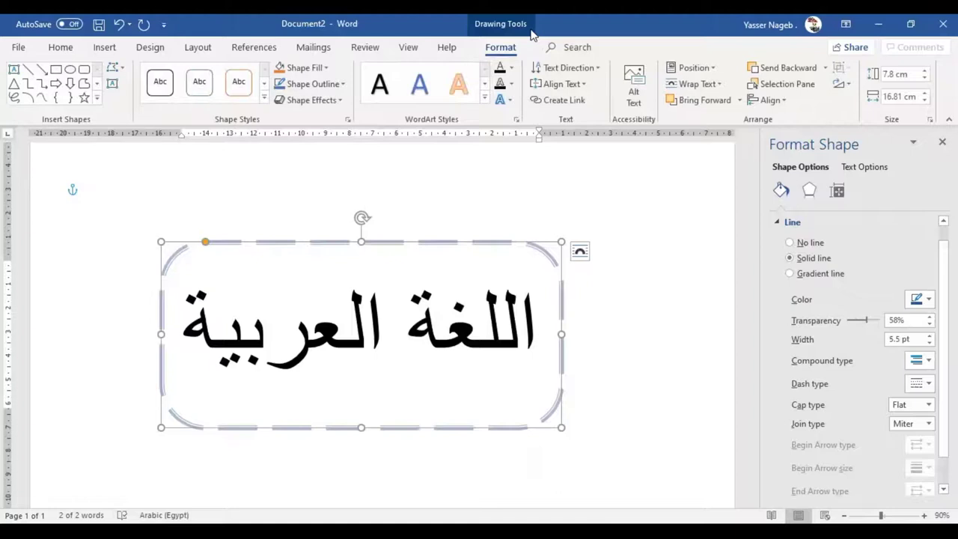
pyautogui.click(315, 101)
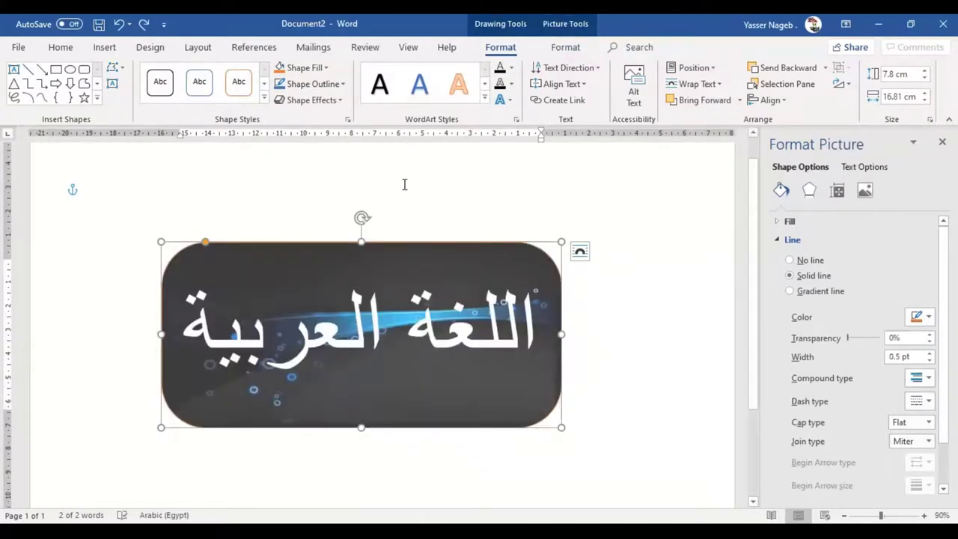
# Step: Apply a Bevel preset from Shape Effects to the picture-filled shape
pyautogui.click(307, 101)
pyautogui.moveTo(317, 137)
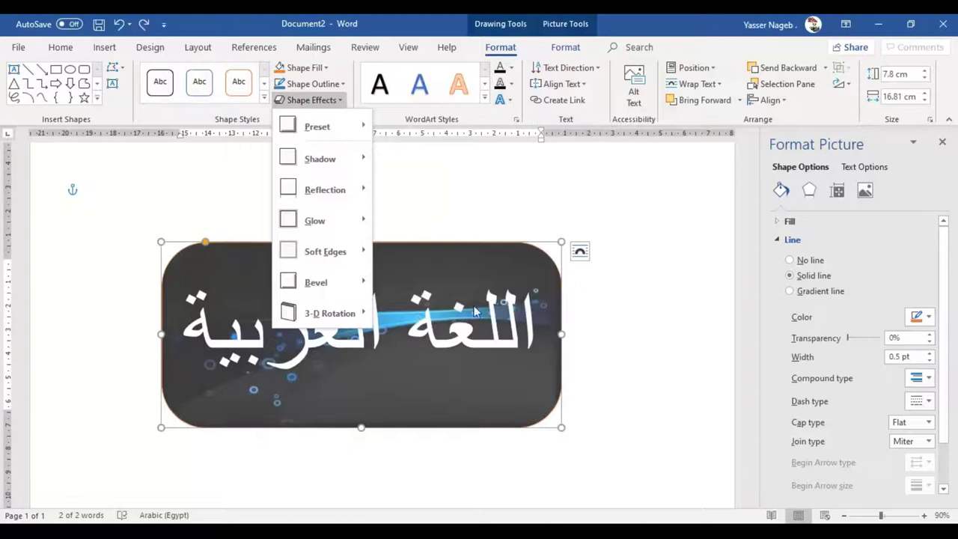
pyautogui.moveTo(351, 133)
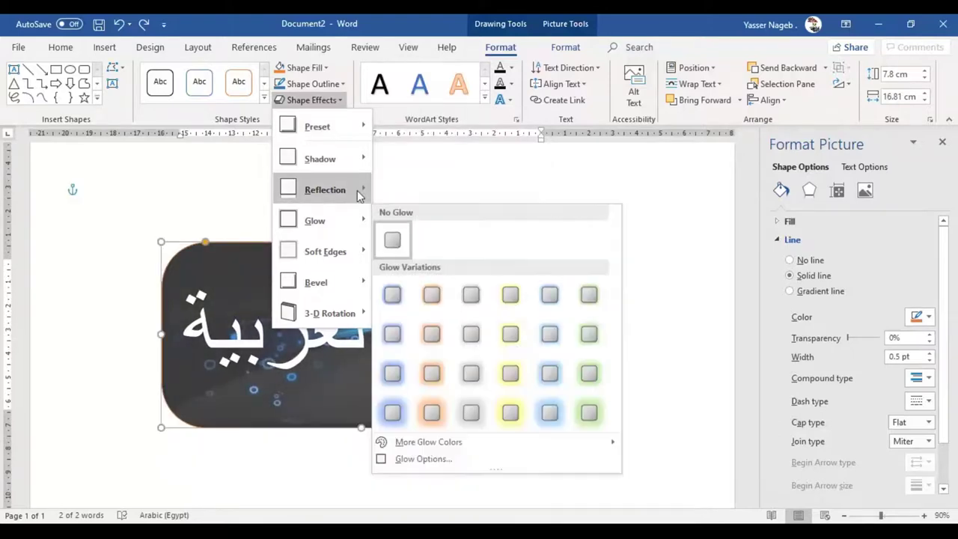
pyautogui.moveTo(326, 284)
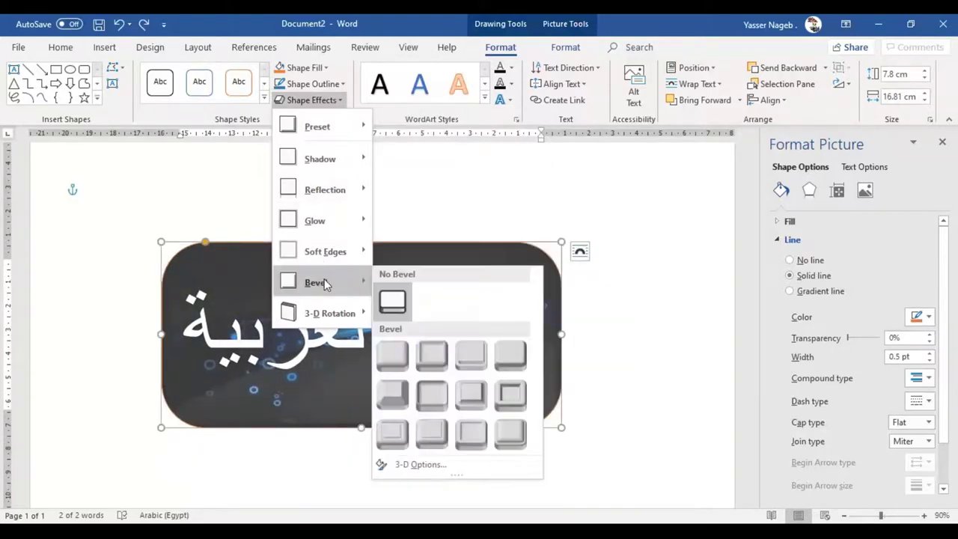
pyautogui.click(433, 356)
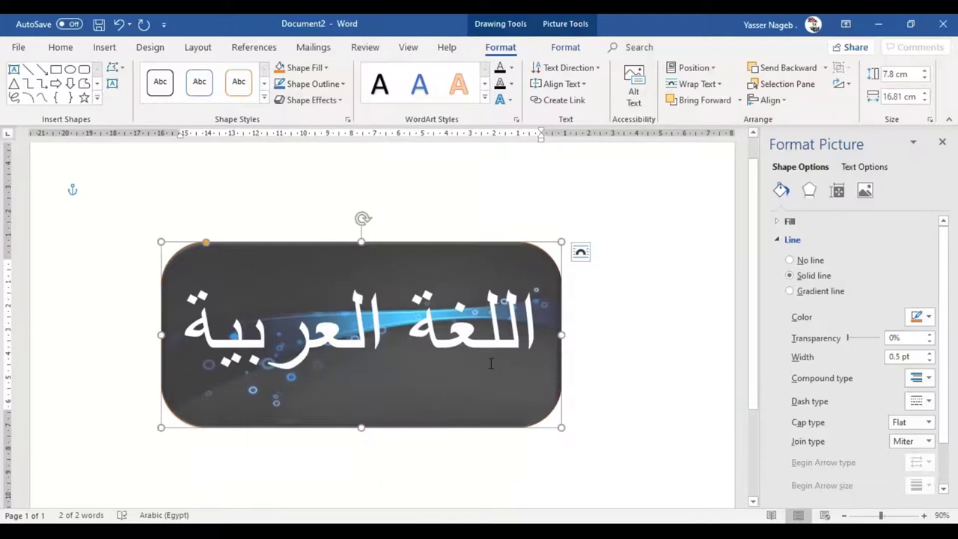
pyautogui.click(452, 211)
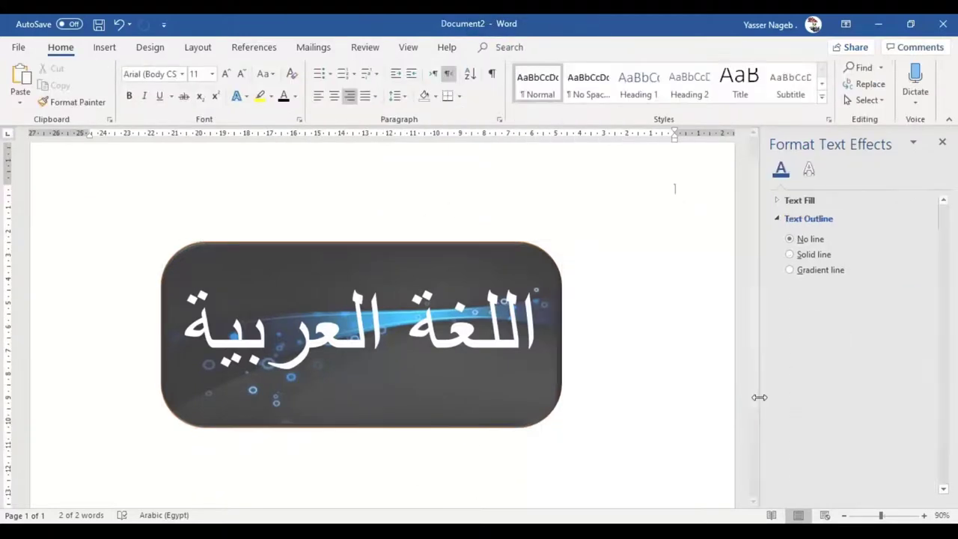
pyautogui.click(541, 258)
# Step: Draw a 4.14 cm blue circle near the top right of the page with the Oval shape
pyautogui.click(603, 203)
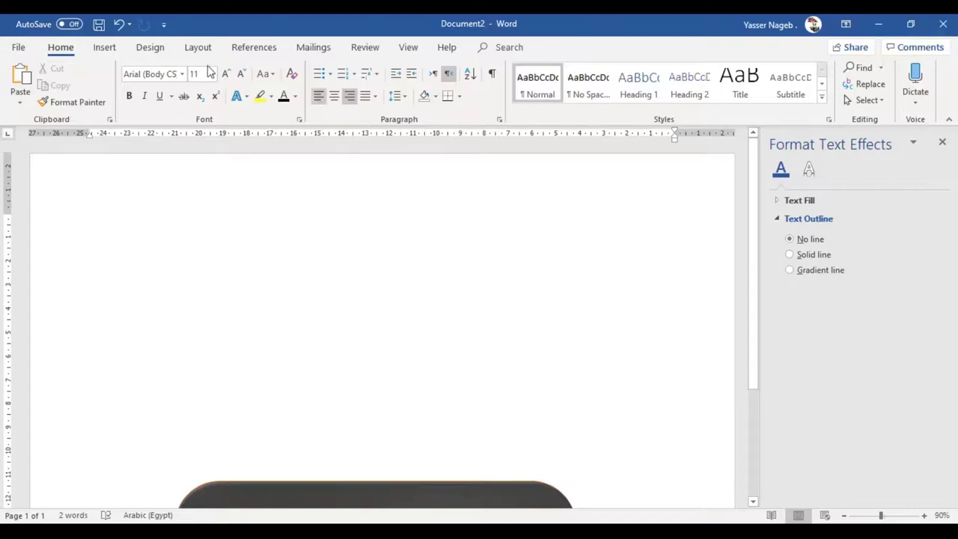
pyautogui.click(114, 47)
pyautogui.click(154, 100)
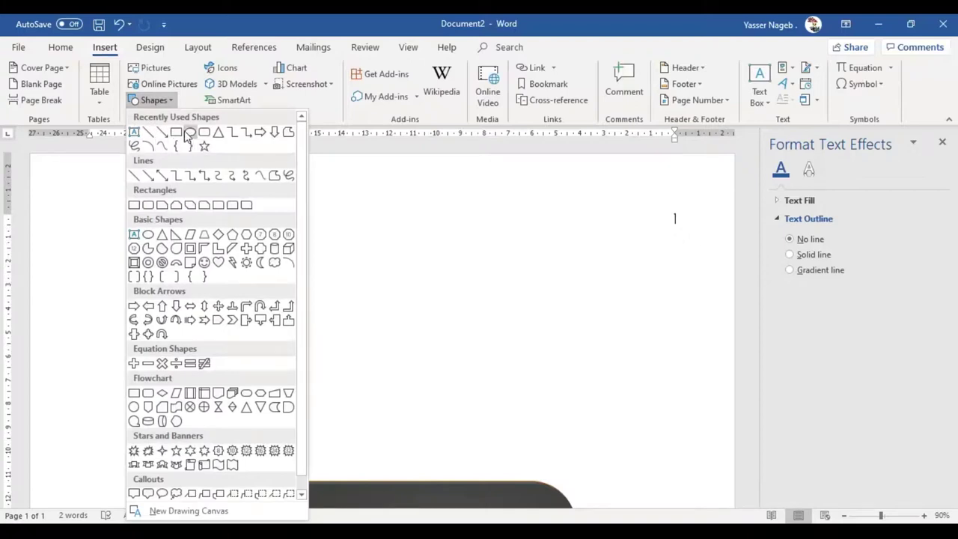
pyautogui.click(189, 133)
pyautogui.moveTo(666, 201)
pyautogui.mouseDown()
pyautogui.moveTo(366, 399)
pyautogui.moveTo(307, 389)
pyautogui.moveTo(452, 343)
pyautogui.moveTo(443, 358)
pyautogui.mouseUp()
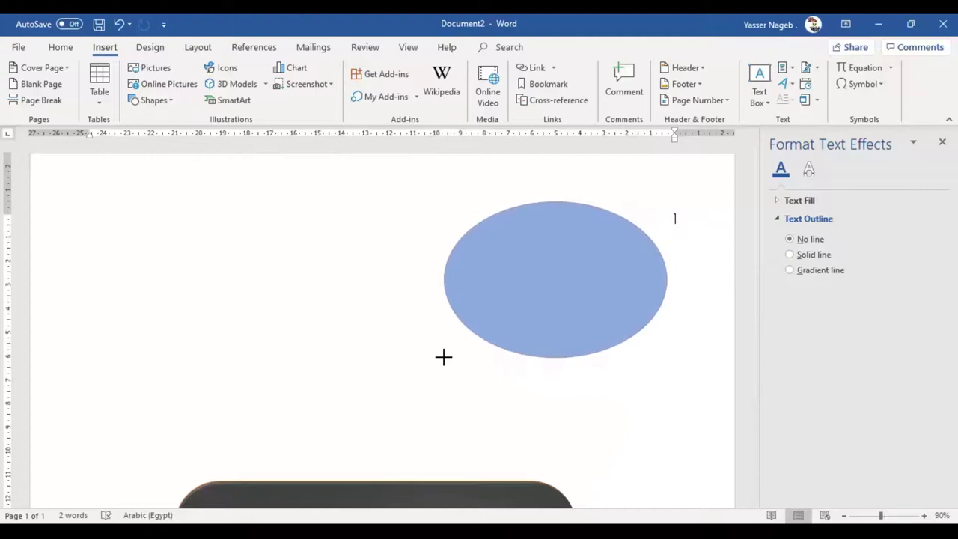
pyautogui.moveTo(443, 357); pyautogui.dragTo(444, 357)
pyautogui.moveTo(443, 357)
pyautogui.mouseDown()
pyautogui.moveTo(584, 274)
pyautogui.moveTo(393, 382)
pyautogui.moveTo(426, 355)
pyautogui.moveTo(568, 291)
pyautogui.mouseUp()
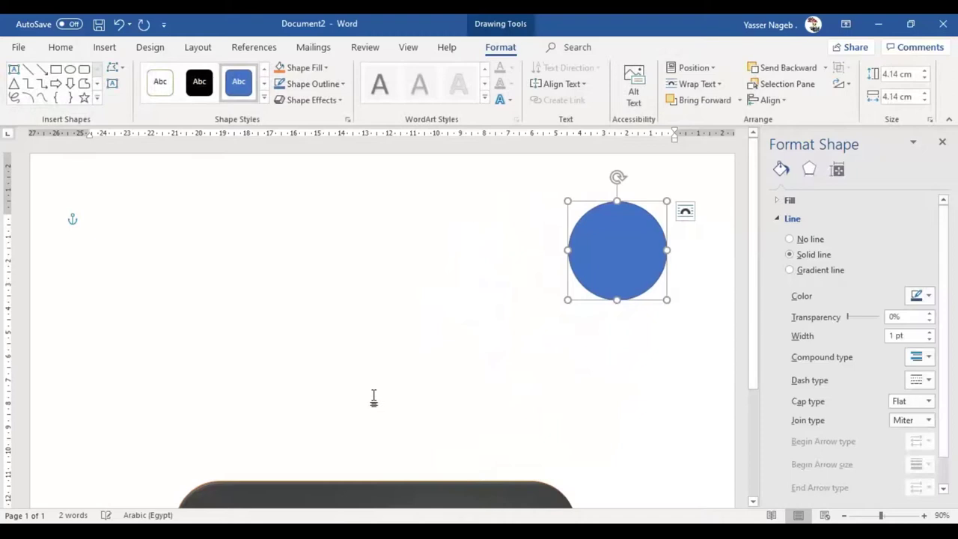
pyautogui.click(111, 48)
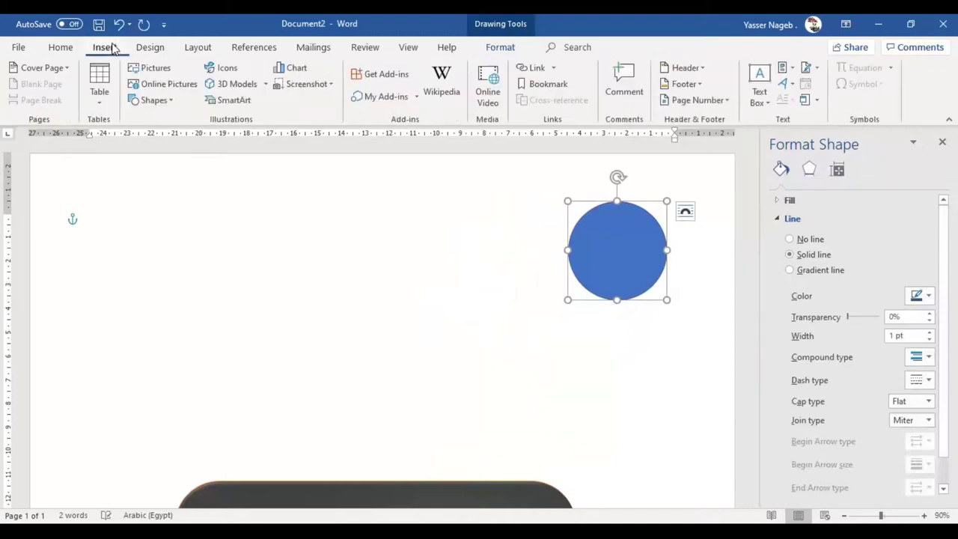
# Step: Draw a horizontal 9.5 pt line across the upper page and move the circle beneath it
pyautogui.click(148, 103)
pyautogui.click(149, 133)
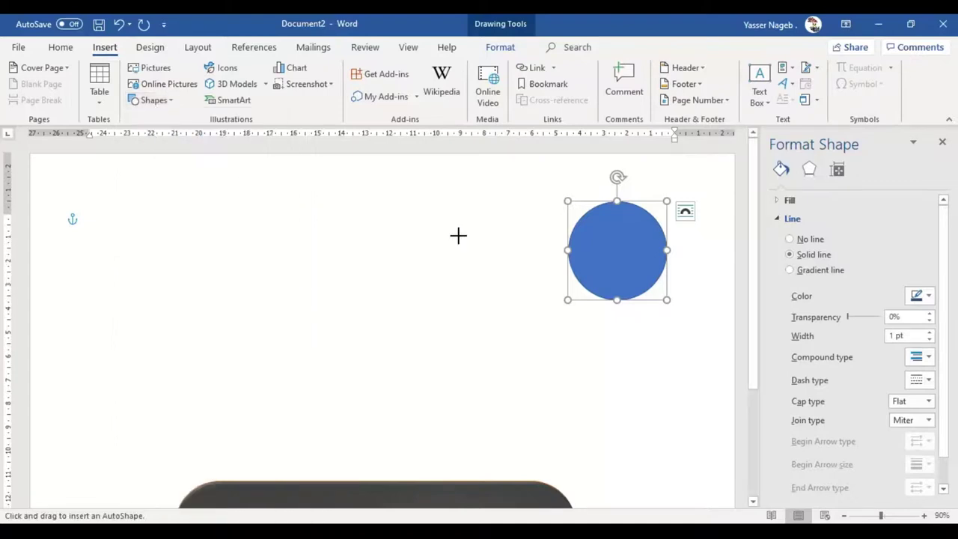
pyautogui.moveTo(498, 238)
pyautogui.mouseDown()
pyautogui.moveTo(348, 260)
pyautogui.moveTo(215, 237)
pyautogui.moveTo(224, 266)
pyautogui.moveTo(201, 265)
pyautogui.mouseUp()
pyautogui.press('shift')
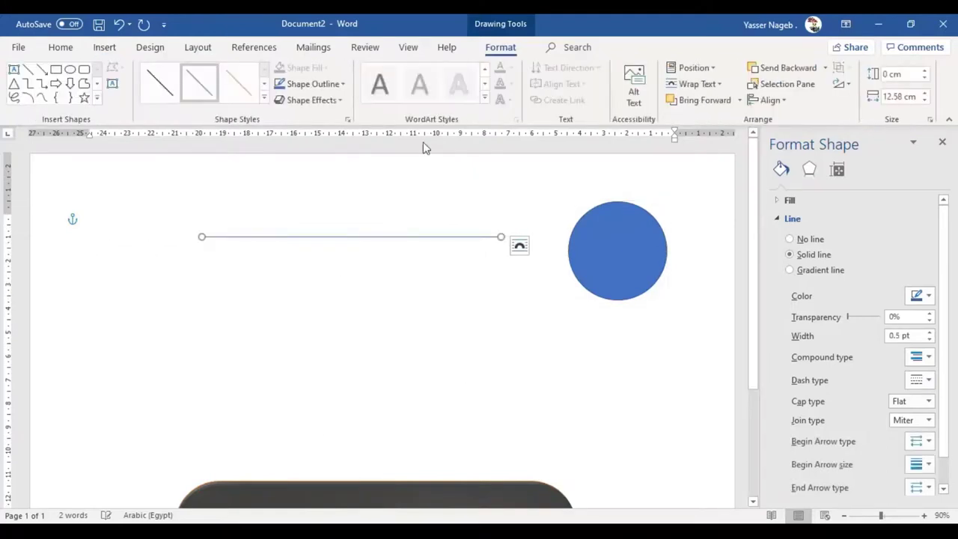
pyautogui.click(930, 339)
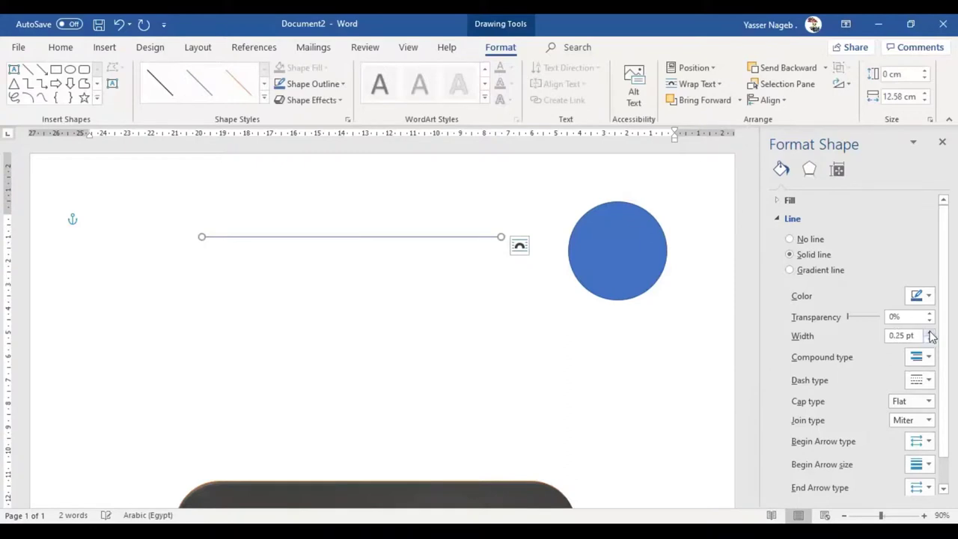
pyautogui.click(929, 334)
pyautogui.click(928, 334)
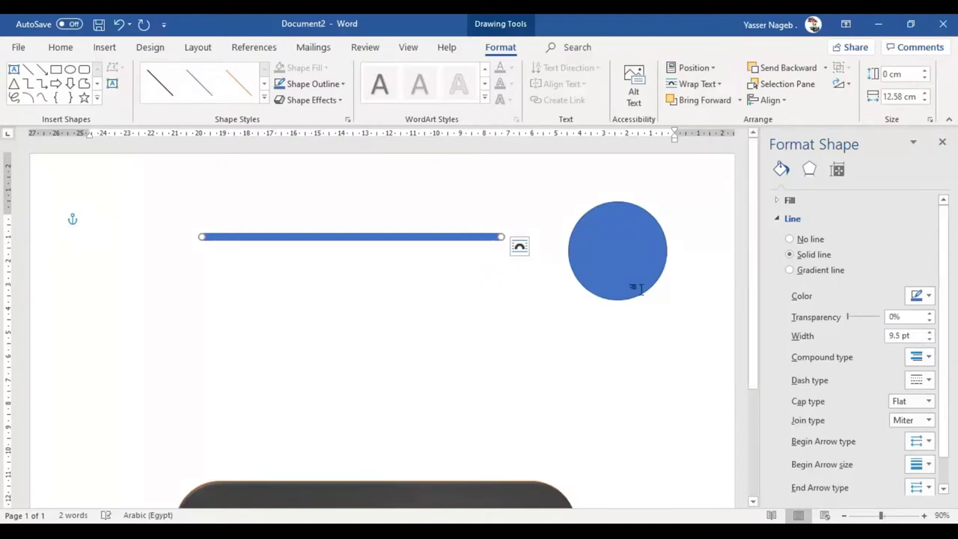
pyautogui.moveTo(637, 269)
pyautogui.mouseDown()
pyautogui.moveTo(555, 346)
pyautogui.moveTo(437, 356)
pyautogui.mouseUp()
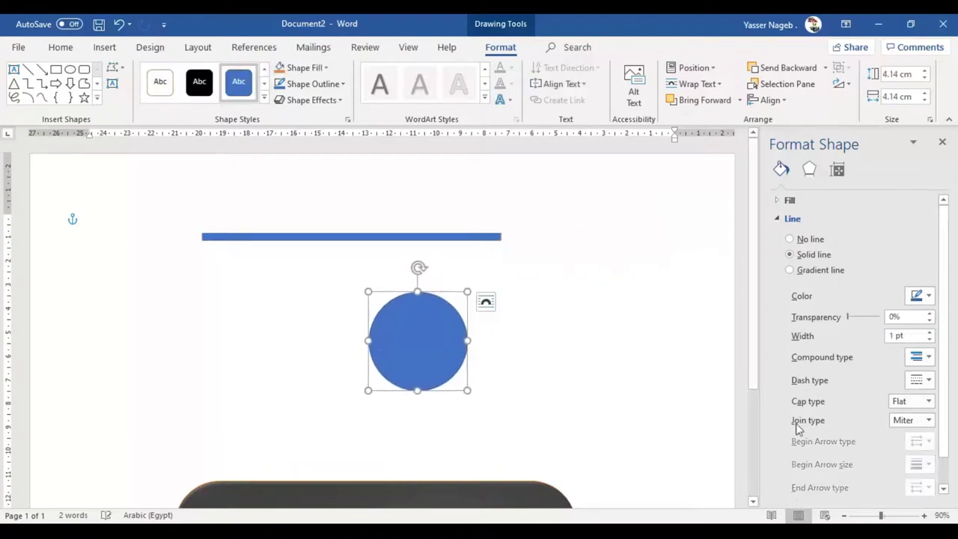
# Step: Delete the text inside the blue circle, leaving it empty
pyautogui.rightClick(438, 346)
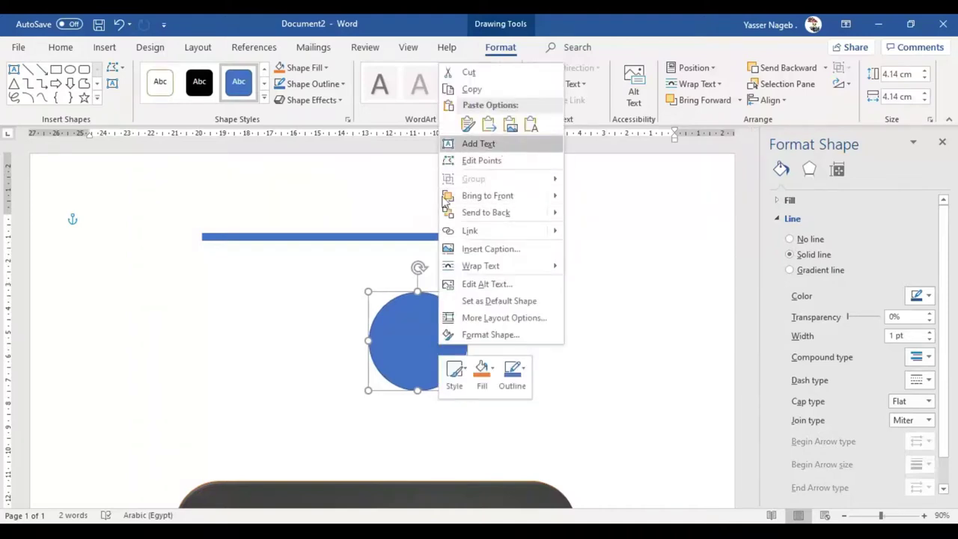
pyautogui.click(398, 343)
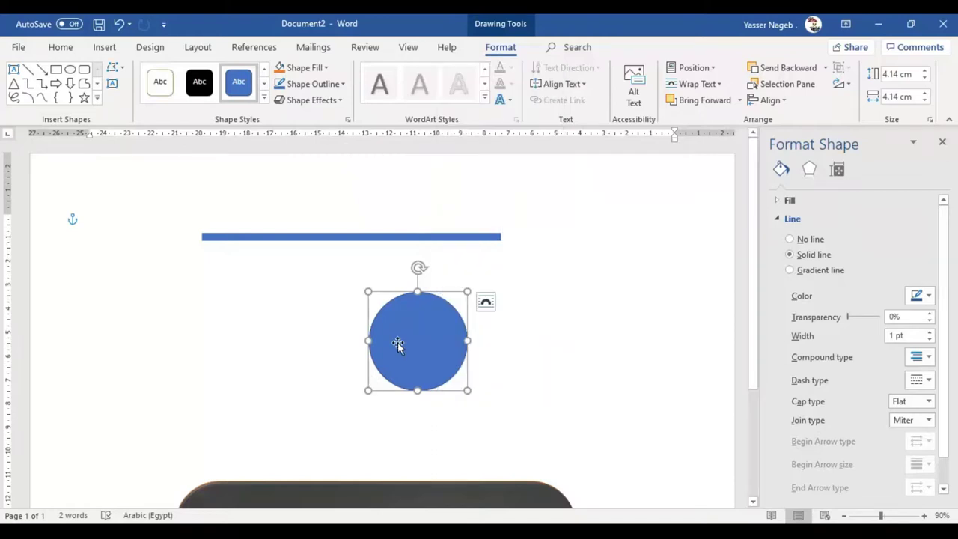
pyautogui.click(417, 336)
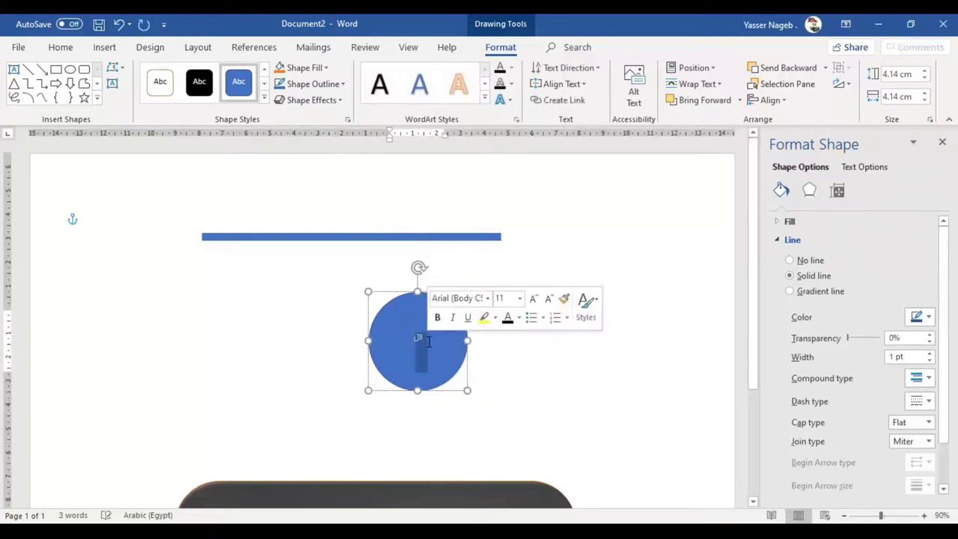
pyautogui.press('Delete')
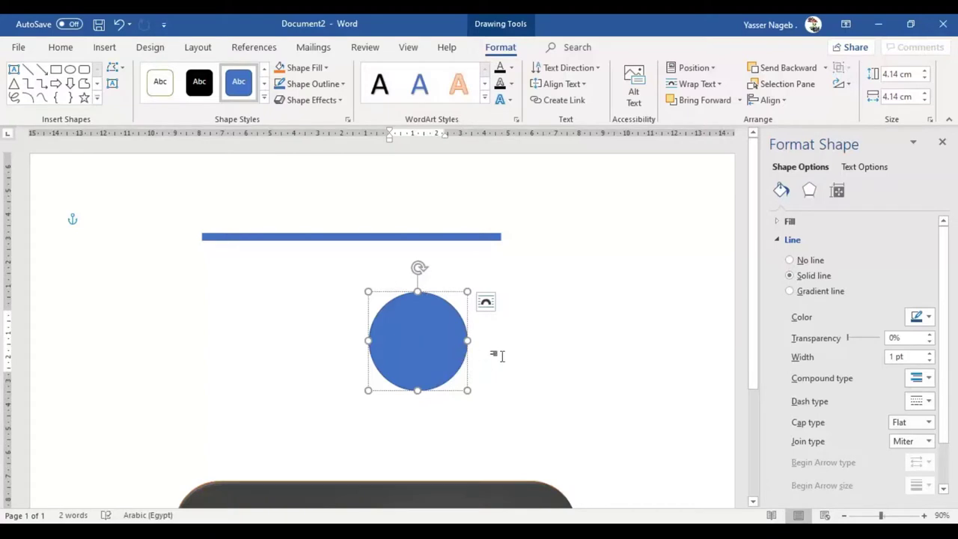
pyautogui.click(586, 372)
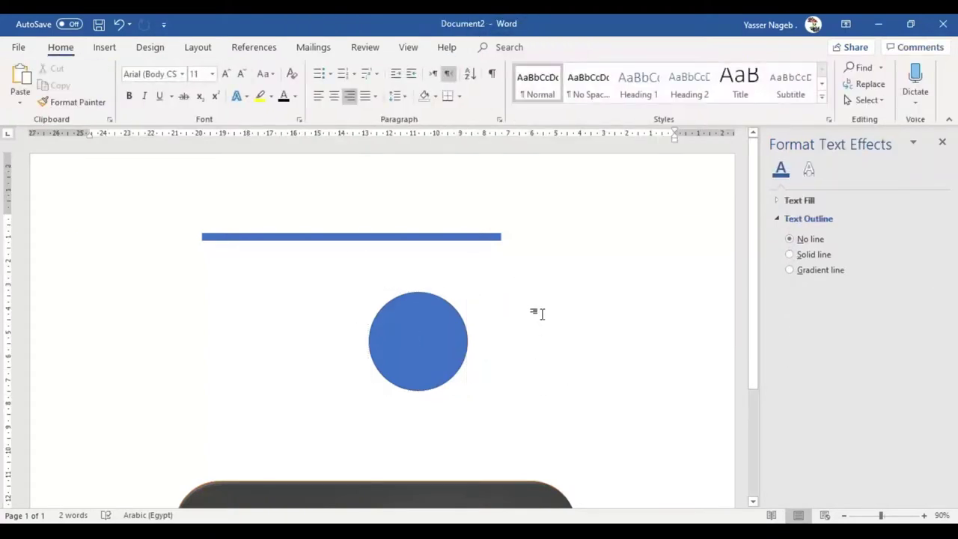
# Step: Insert a Simple Text Box, place it over the blue circle and make it narrower
pyautogui.click(97, 48)
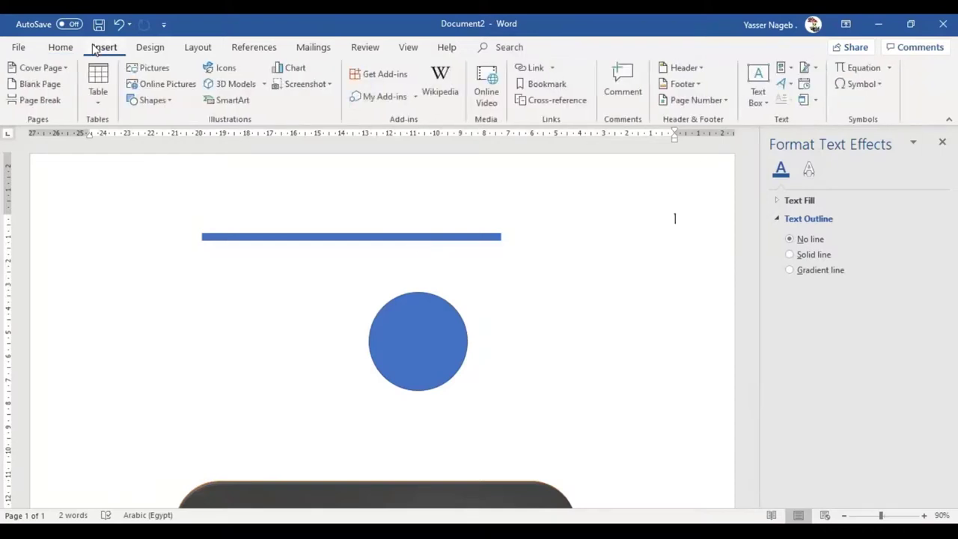
pyautogui.click(768, 69)
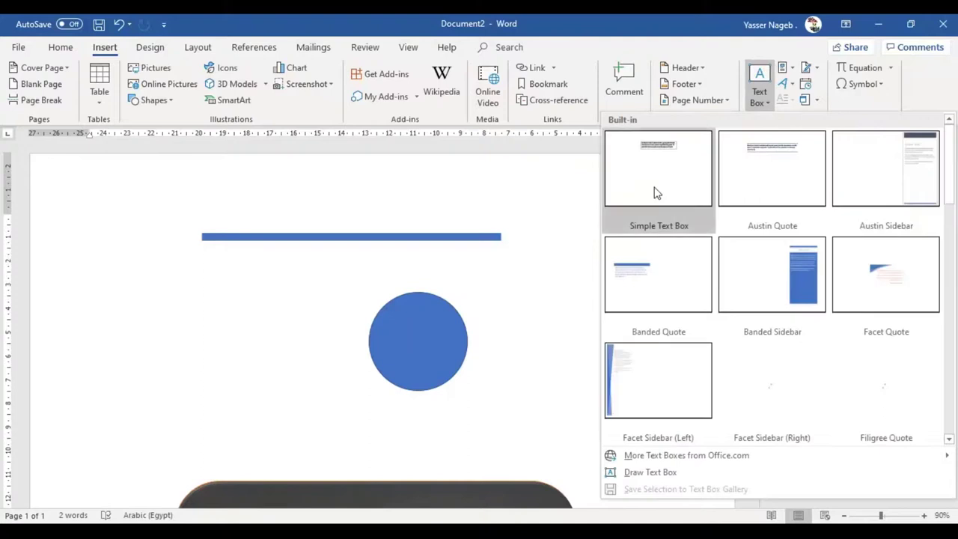
pyautogui.click(654, 193)
pyautogui.moveTo(435, 224); pyautogui.dragTo(545, 306)
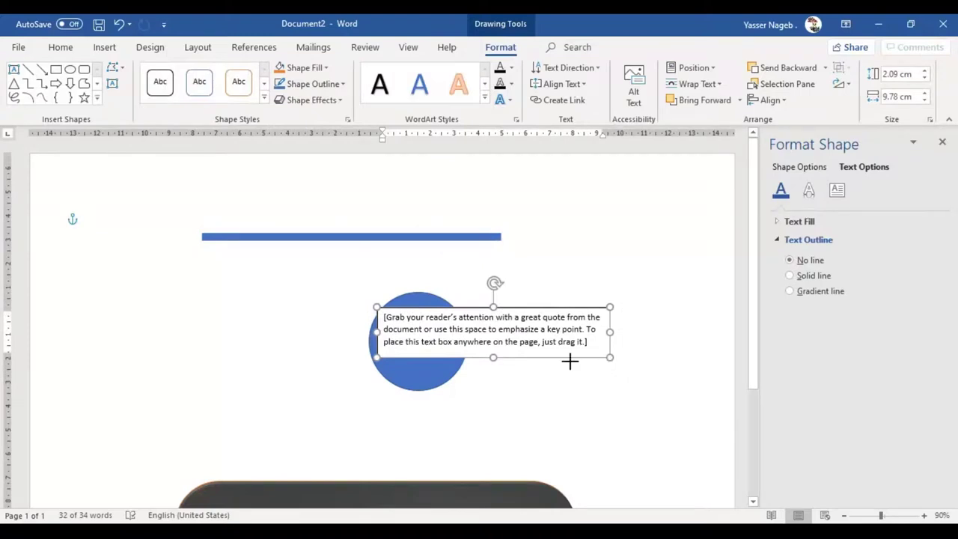
pyautogui.moveTo(610, 358); pyautogui.dragTo(456, 377)
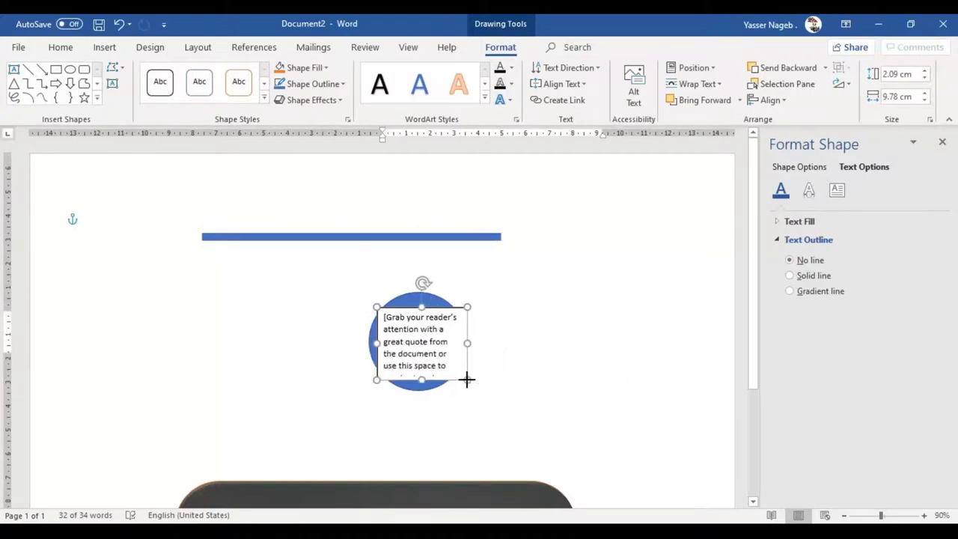
# Step: Replace the text box's placeholder text with the Arabic words 'اللغة العربية'
pyautogui.tripleClick(434, 325)
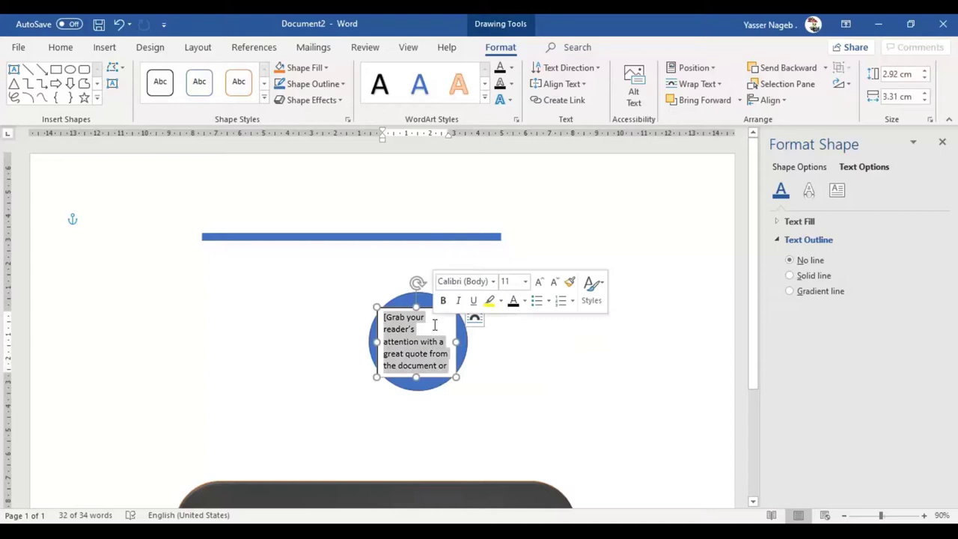
pyautogui.press('BackSpace')
pyautogui.write('اللغة')
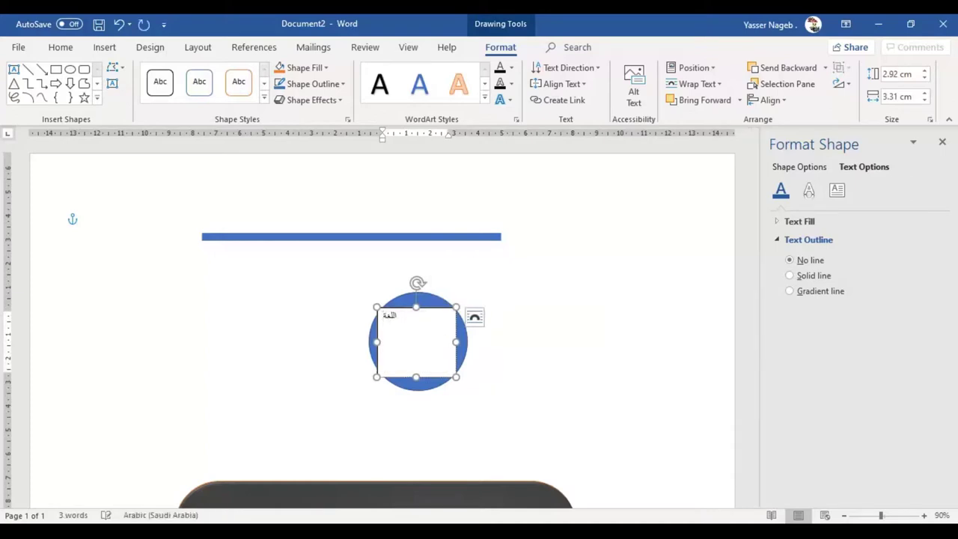
pyautogui.write(' العربية')
# Step: Make the Arabic text bold at 24 pt and resize the box wider and shorter to fit one line
pyautogui.tripleClick(423, 323)
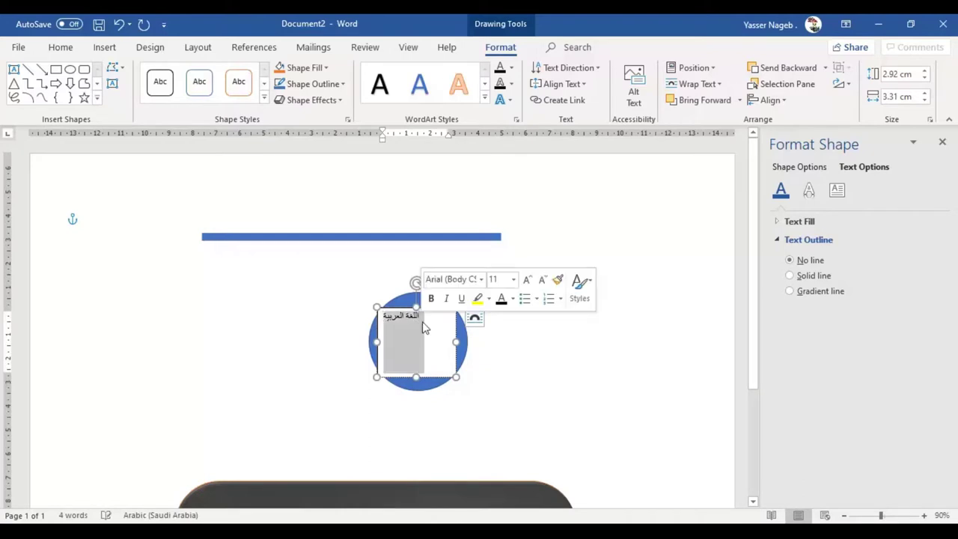
pyautogui.click(61, 48)
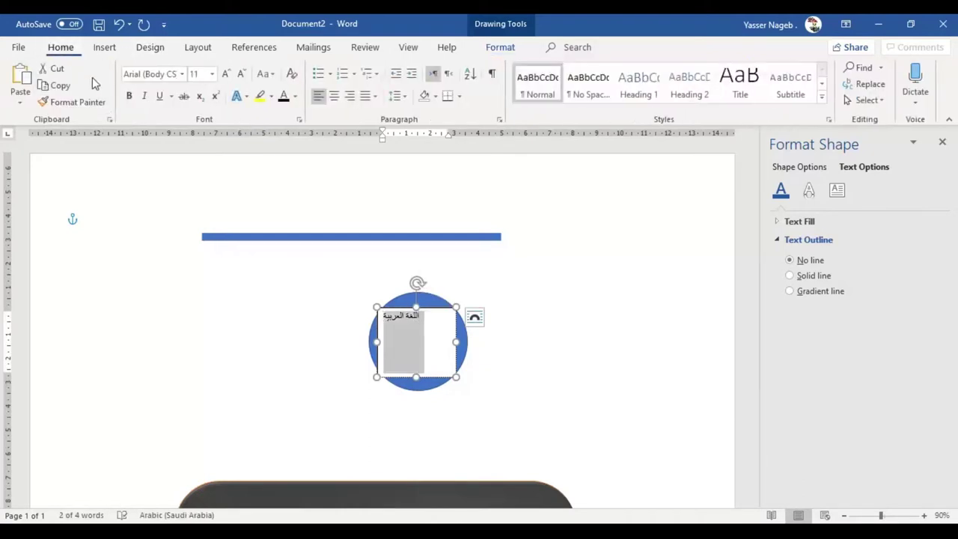
pyautogui.click(128, 96)
pyautogui.click(227, 73)
pyautogui.click(227, 74)
pyautogui.click(227, 73)
pyautogui.click(227, 74)
pyautogui.click(227, 73)
pyautogui.click(227, 73)
pyautogui.click(227, 74)
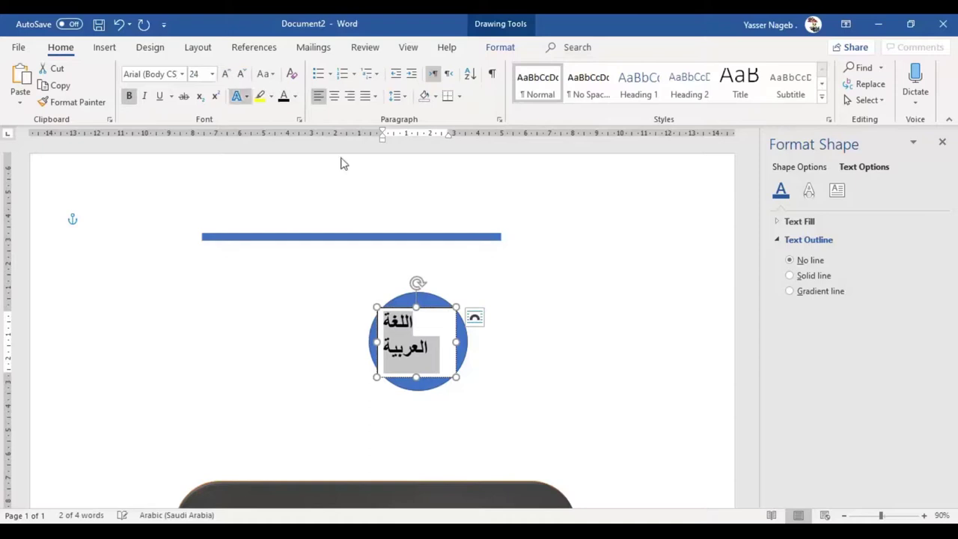
pyautogui.moveTo(458, 342); pyautogui.dragTo(470, 342)
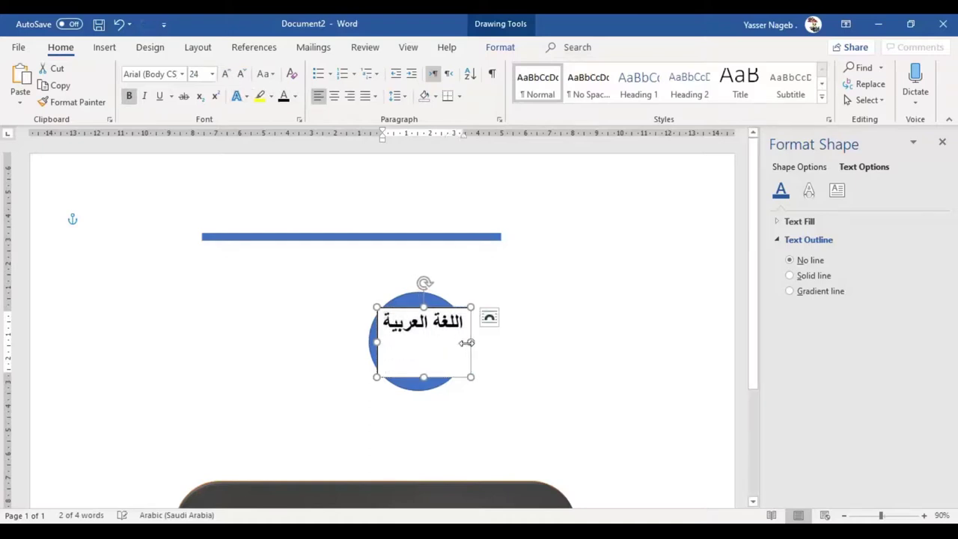
pyautogui.moveTo(425, 307); pyautogui.dragTo(400, 323)
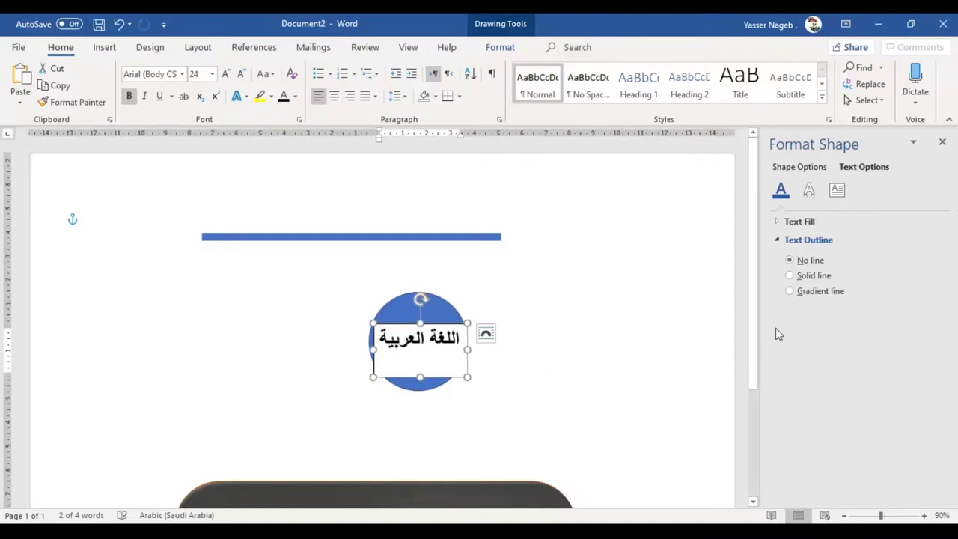
# Step: Give the text box No line and No fill in Format Shape so only the text shows
pyautogui.rightClick(401, 326)
pyautogui.click(449, 317)
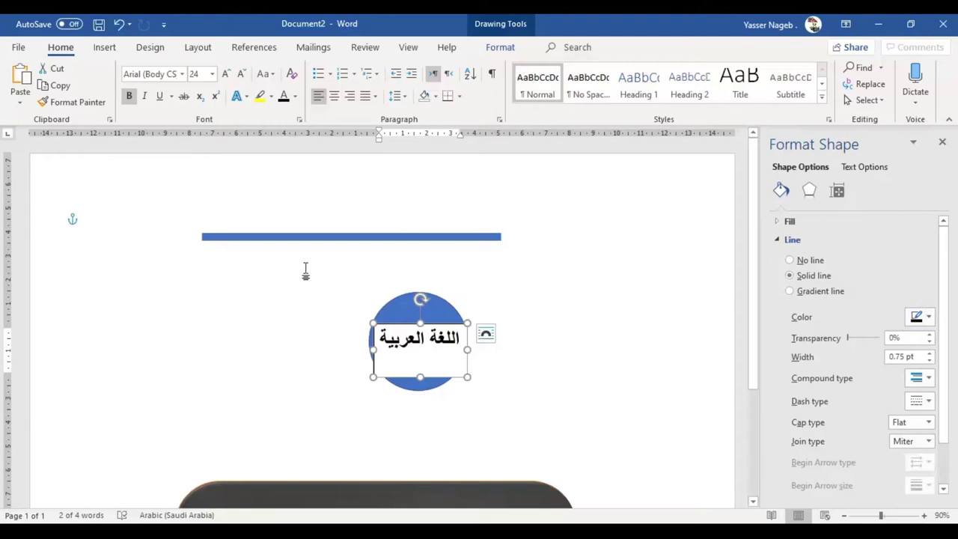
pyautogui.click(811, 262)
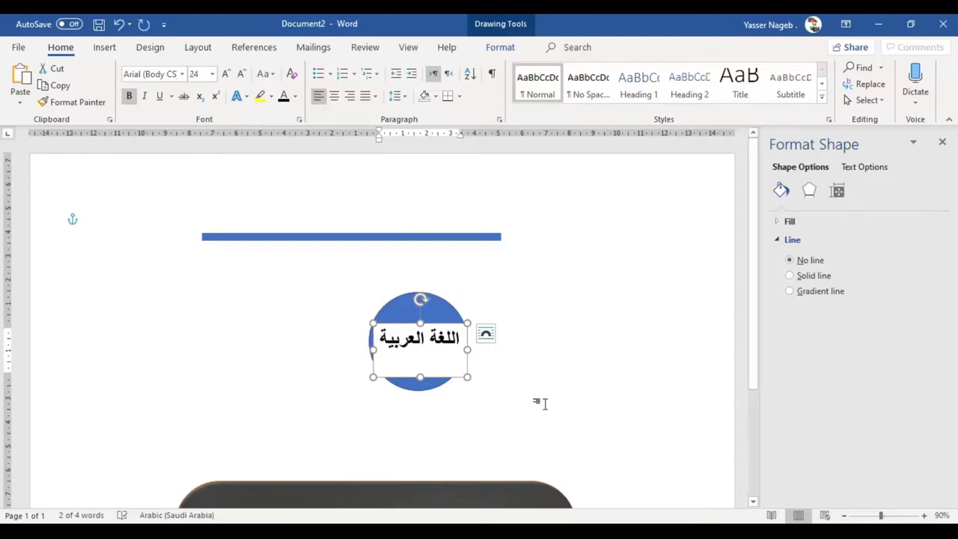
pyautogui.click(783, 223)
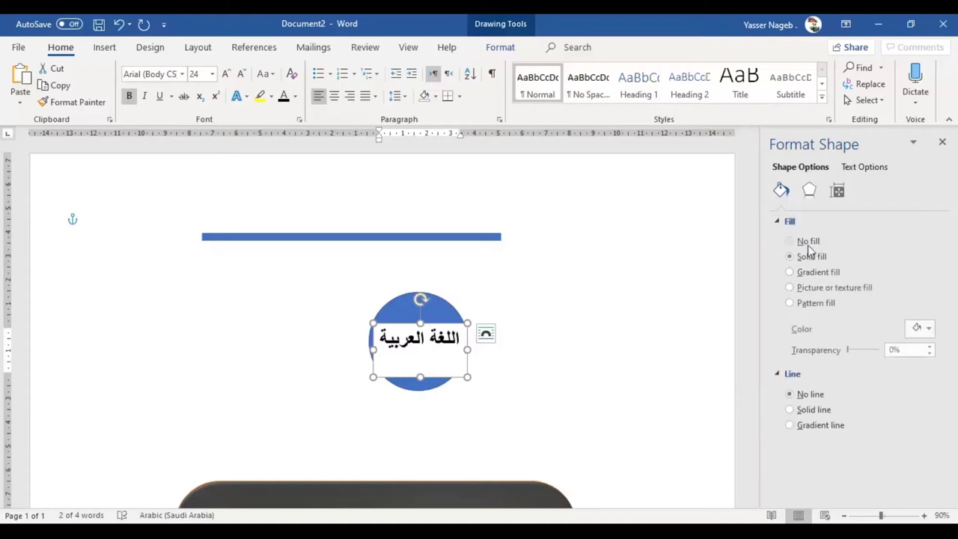
pyautogui.click(807, 242)
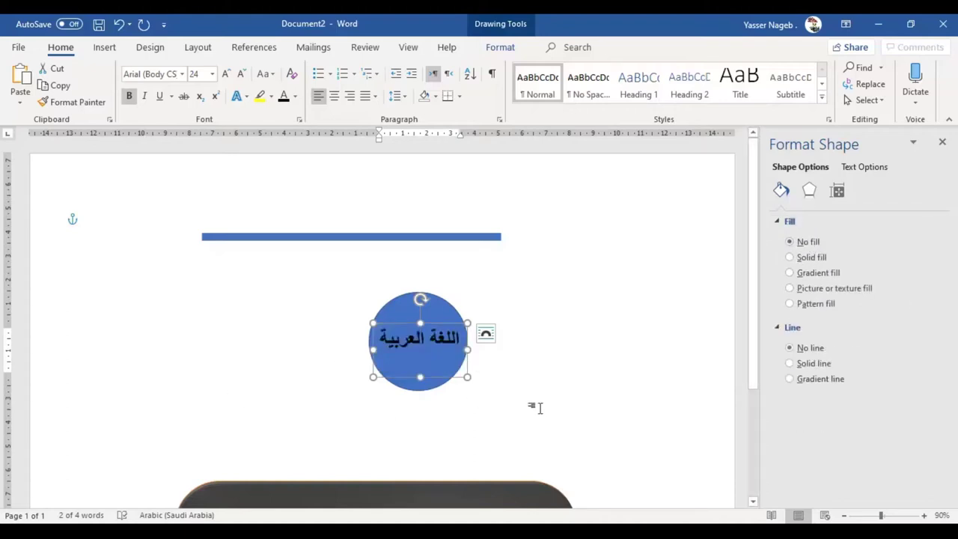
pyautogui.click(531, 350)
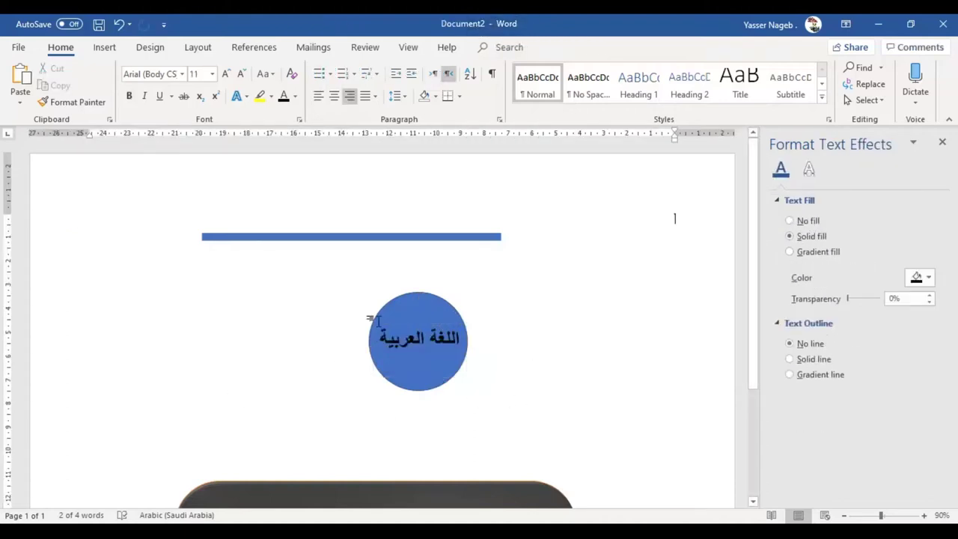
# Step: Nudge the Arabic text box down and realign the blue circle beneath the text
pyautogui.click(435, 326)
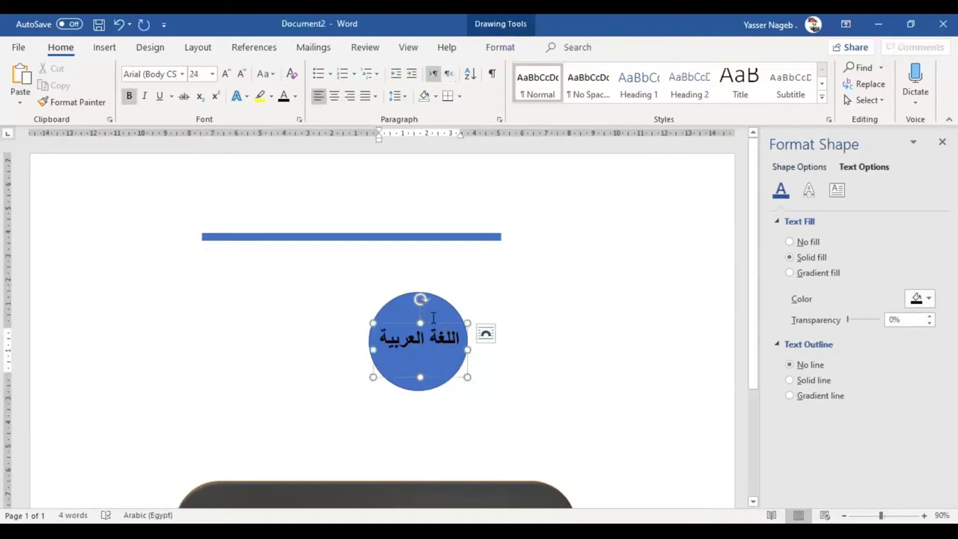
pyautogui.moveTo(436, 322); pyautogui.dragTo(434, 328)
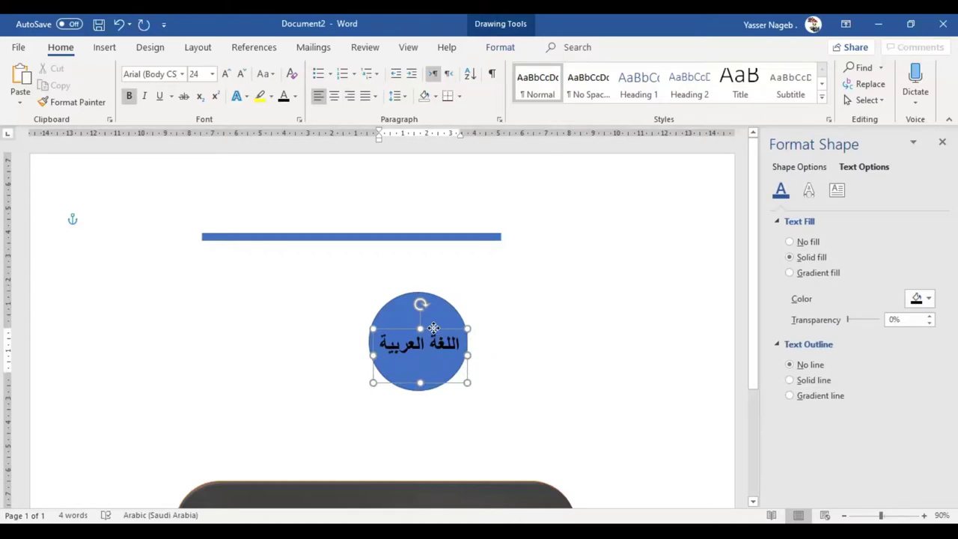
pyautogui.click(477, 322)
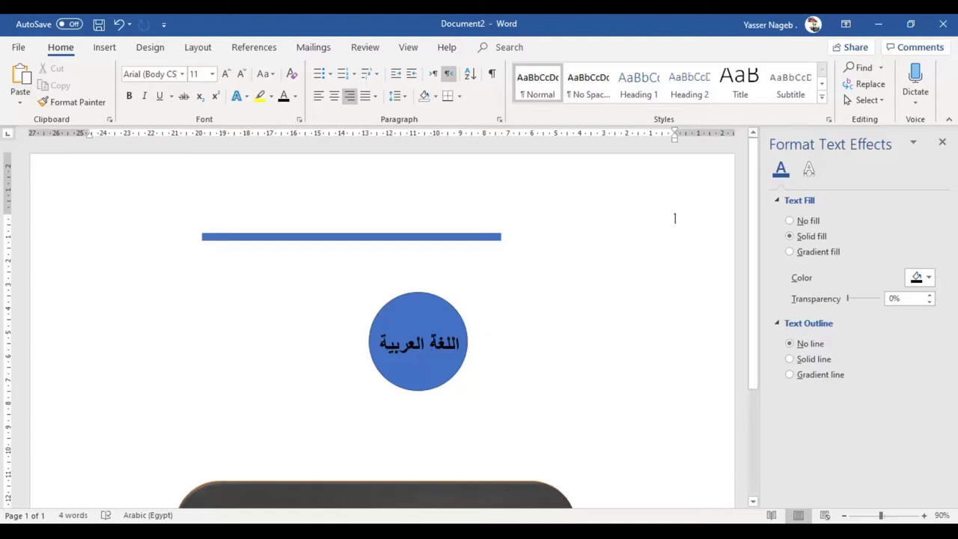
pyautogui.moveTo(431, 299); pyautogui.dragTo(298, 285)
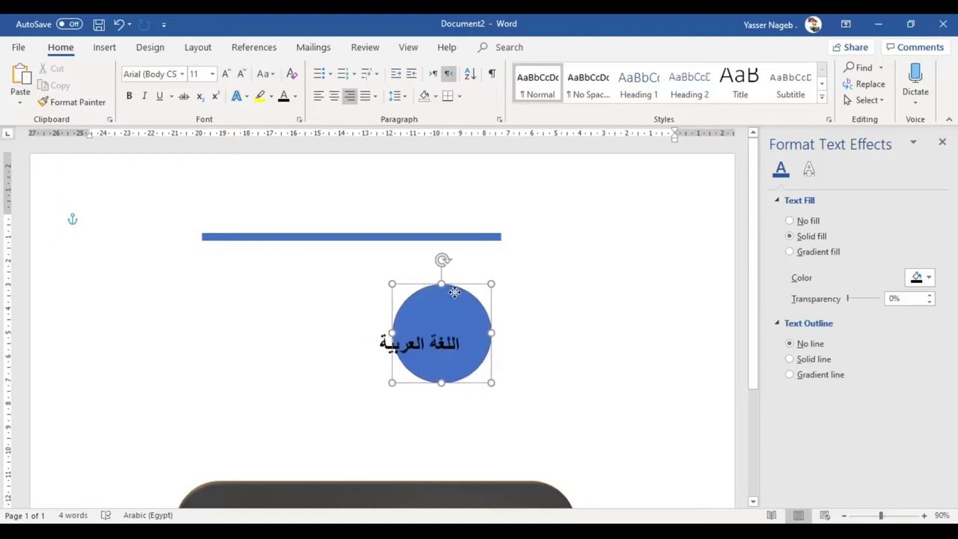
pyautogui.moveTo(298, 285); pyautogui.dragTo(433, 301)
# Step: Select both the circle and text box and shift them slightly left together
pyautogui.click(419, 343)
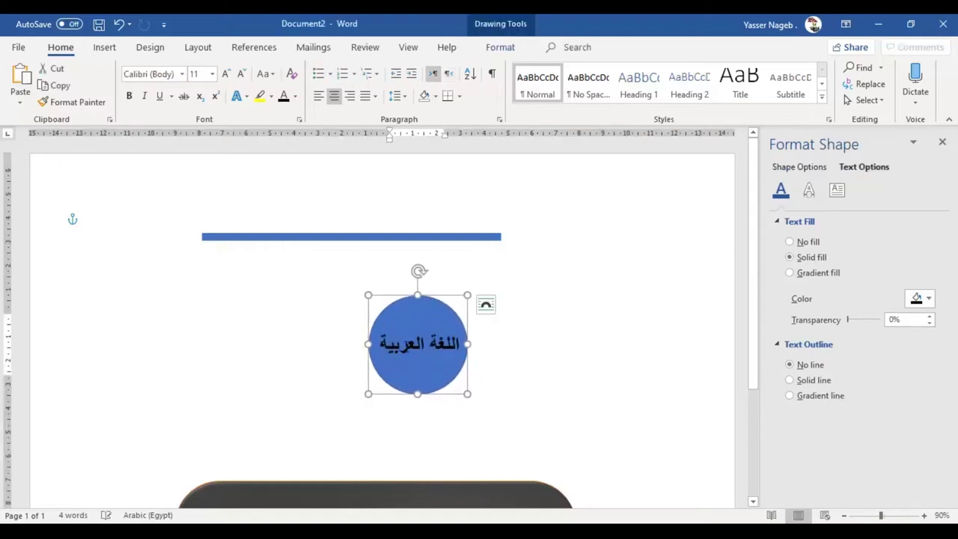
pyautogui.click(403, 333)
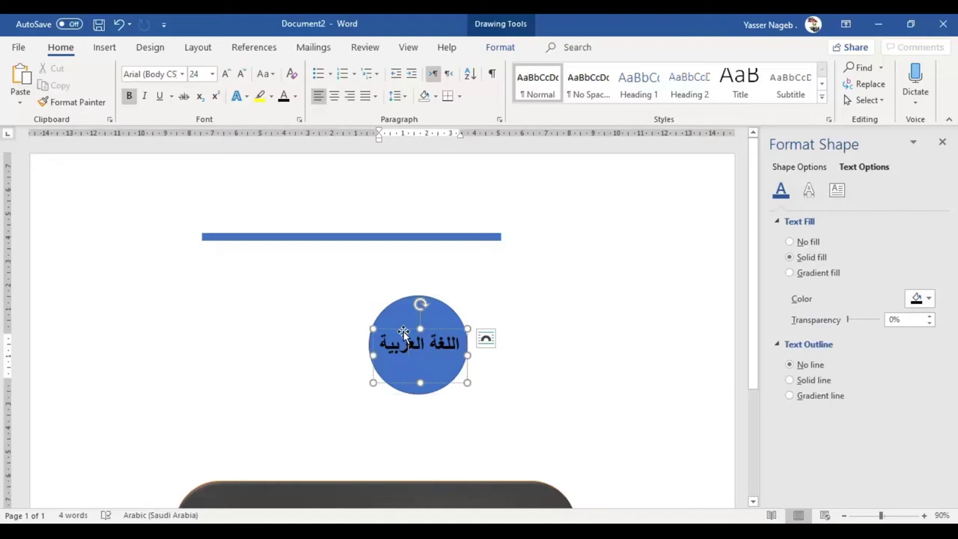
pyautogui.click(400, 330)
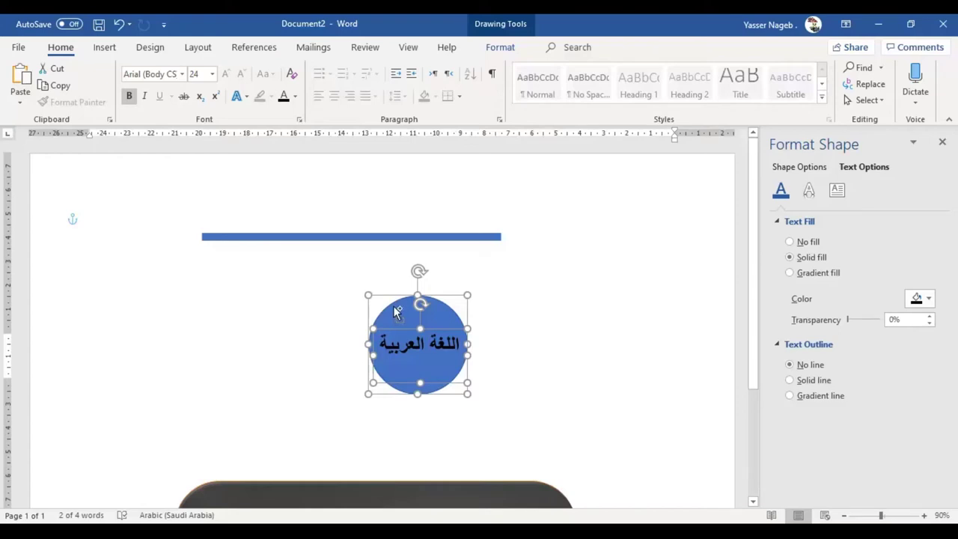
pyautogui.click(397, 312)
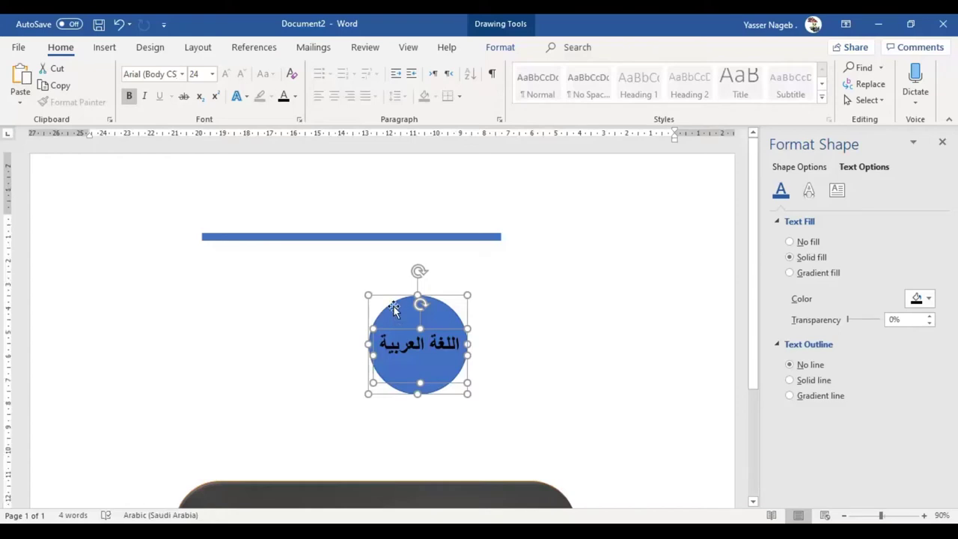
pyautogui.moveTo(395, 311); pyautogui.dragTo(363, 311)
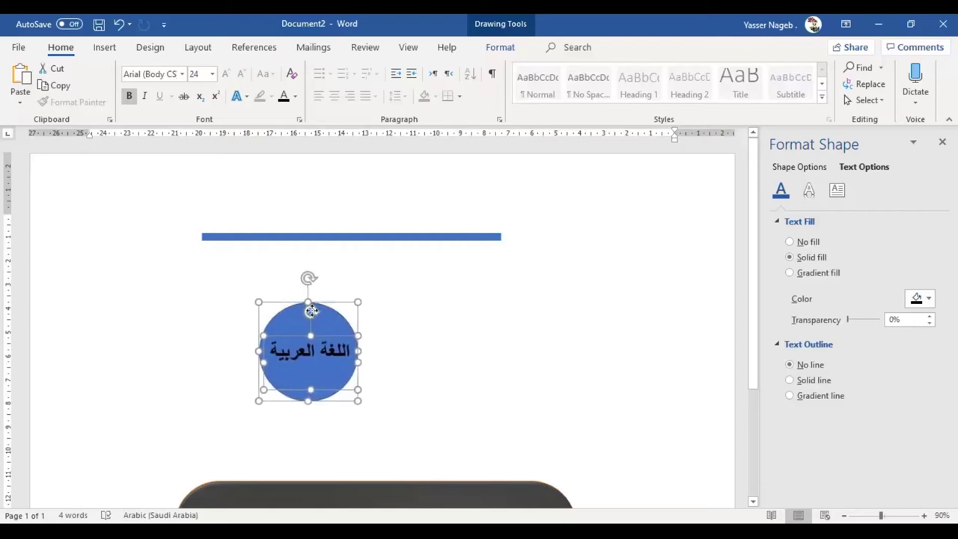
pyautogui.click(496, 325)
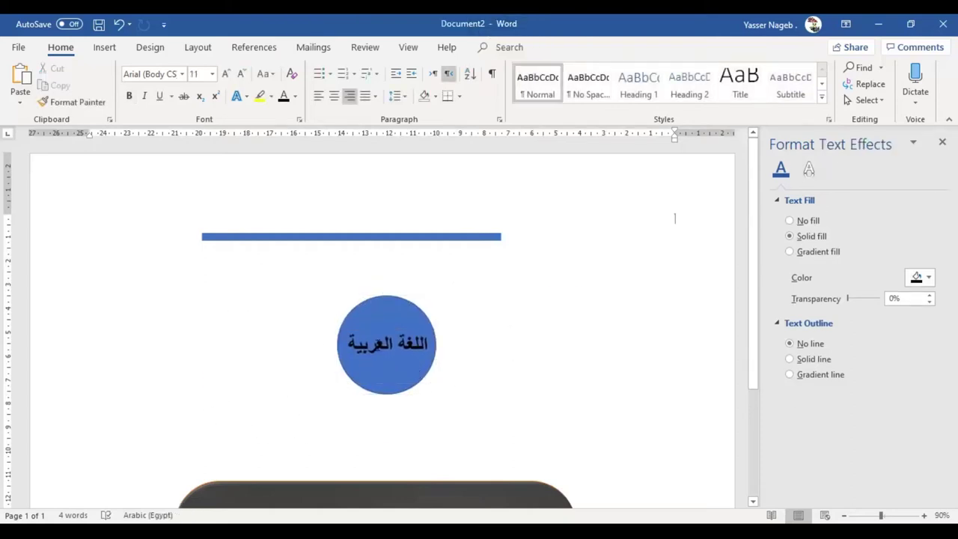
pyautogui.click(372, 315)
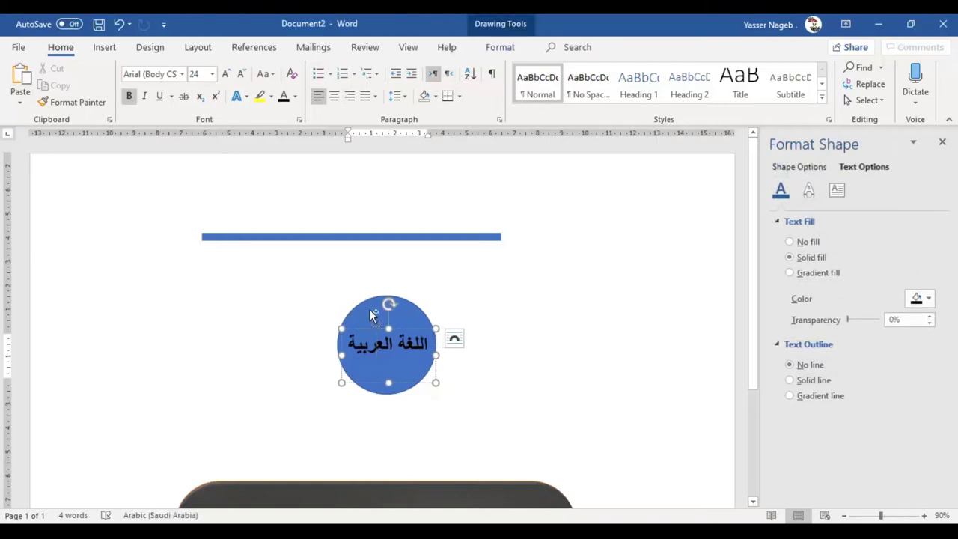
pyautogui.click(370, 314)
# Step: Group the blue circle and the Arabic text box into one object
pyautogui.rightClick(370, 314)
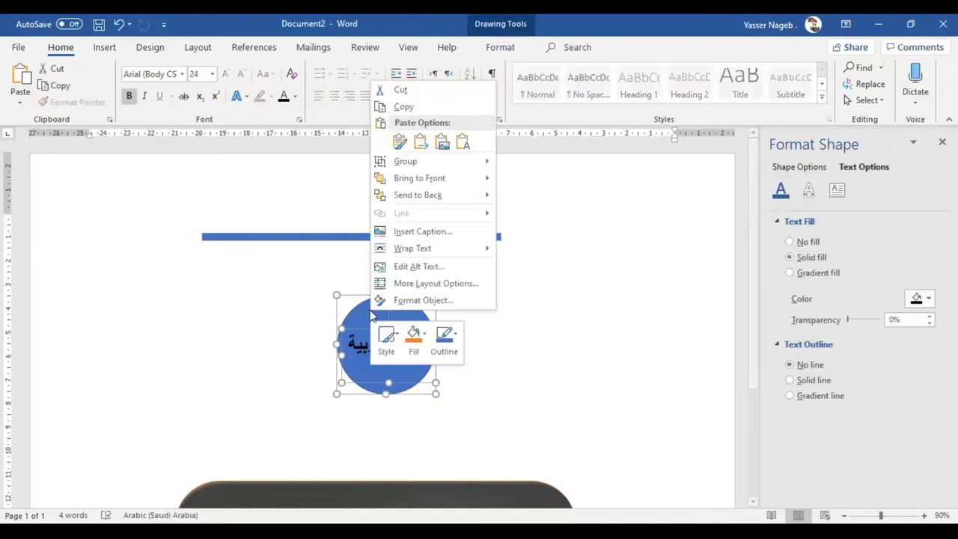
pyautogui.moveTo(479, 162)
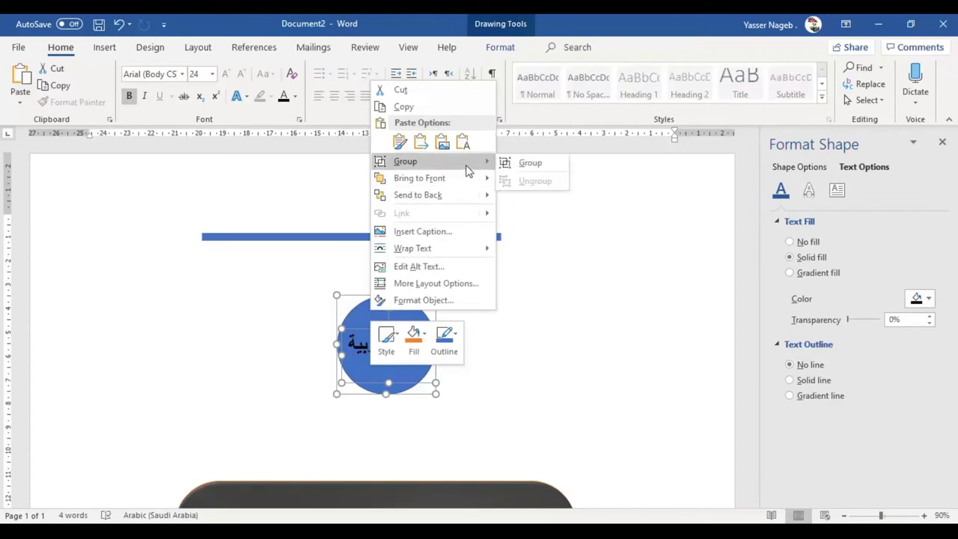
pyautogui.click(549, 164)
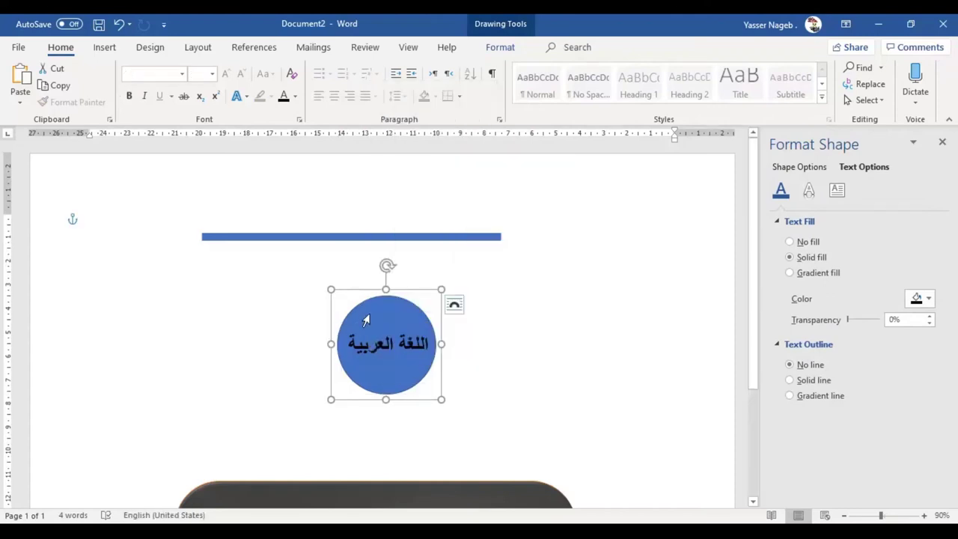
# Step: Drag the grouped circle around the page to test it, leaving it beneath the line's right half
pyautogui.moveTo(382, 306); pyautogui.dragTo(588, 290)
pyautogui.moveTo(388, 284); pyautogui.dragTo(457, 336)
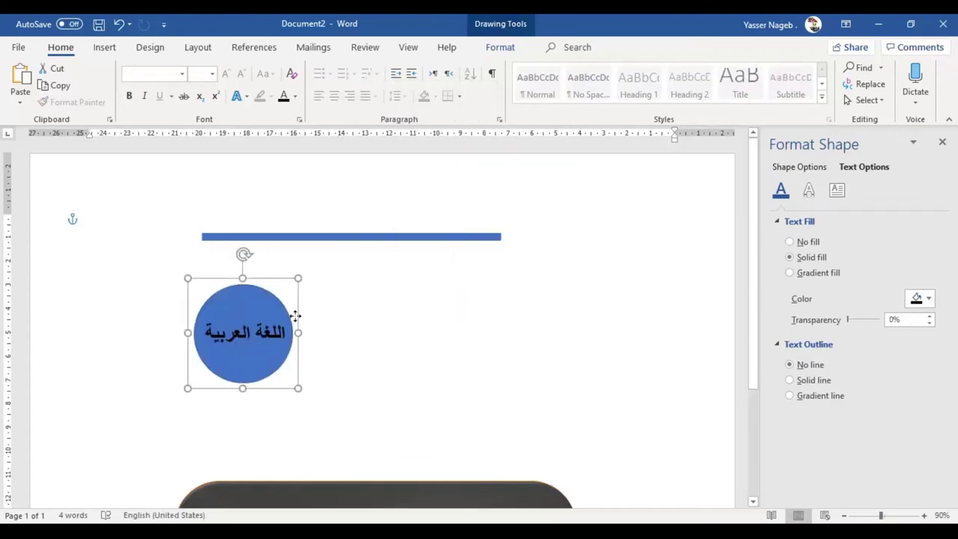
pyautogui.click(387, 351)
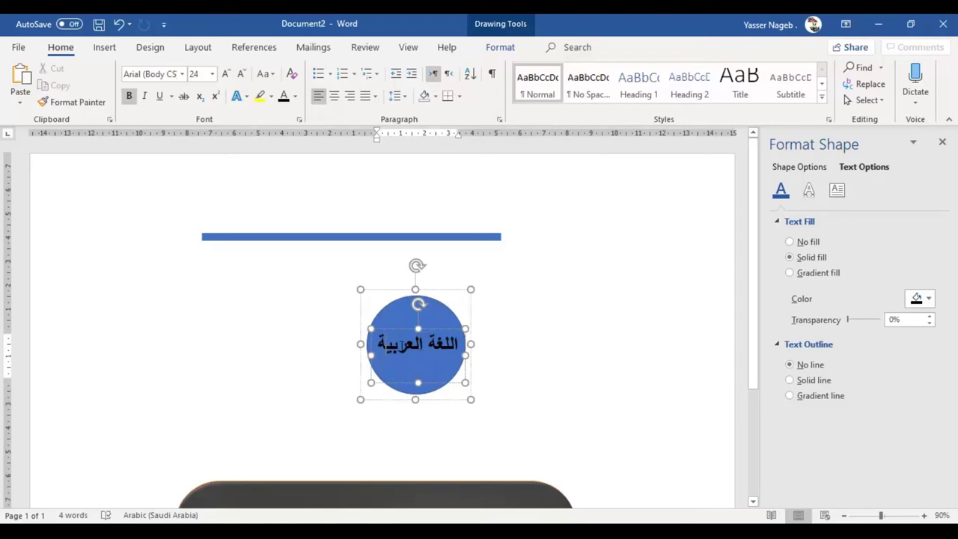
pyautogui.doubleClick(402, 344)
pyautogui.click(582, 372)
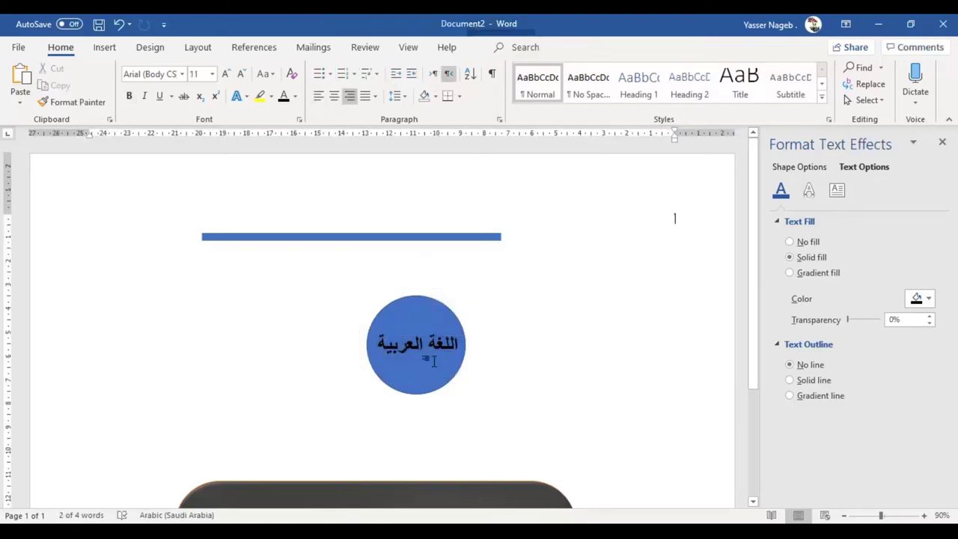
pyautogui.moveTo(423, 301)
pyautogui.mouseDown()
pyautogui.moveTo(375, 316)
pyautogui.moveTo(460, 321)
pyautogui.mouseUp()
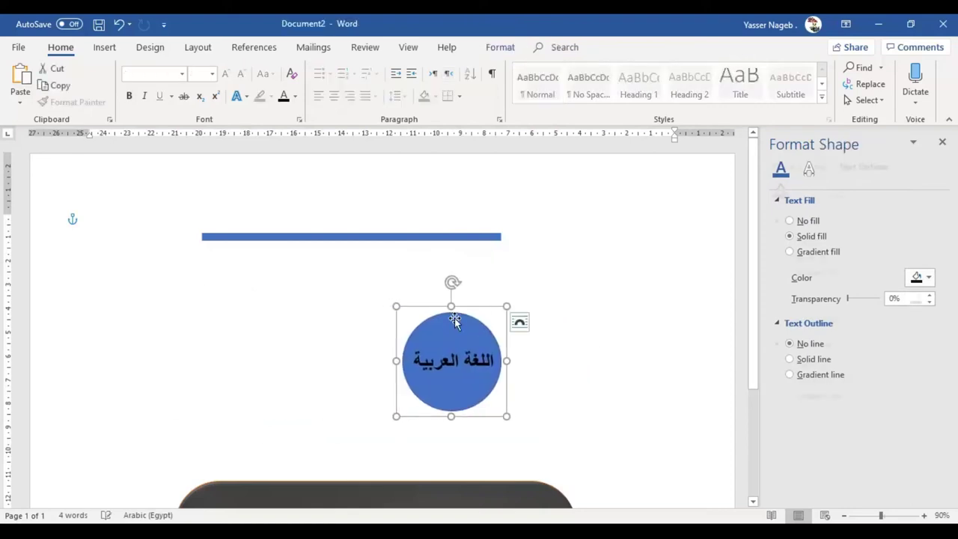